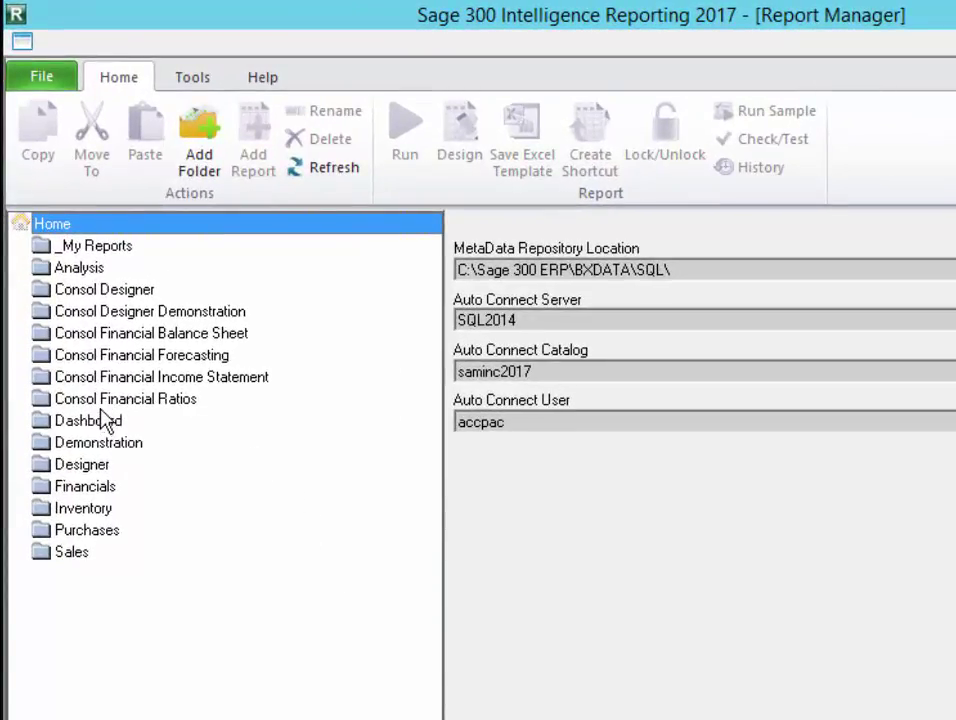
Browse the Consol Designer Demonstration, Dashboard and Demonstration folders in the report tree
double_click(92, 318)
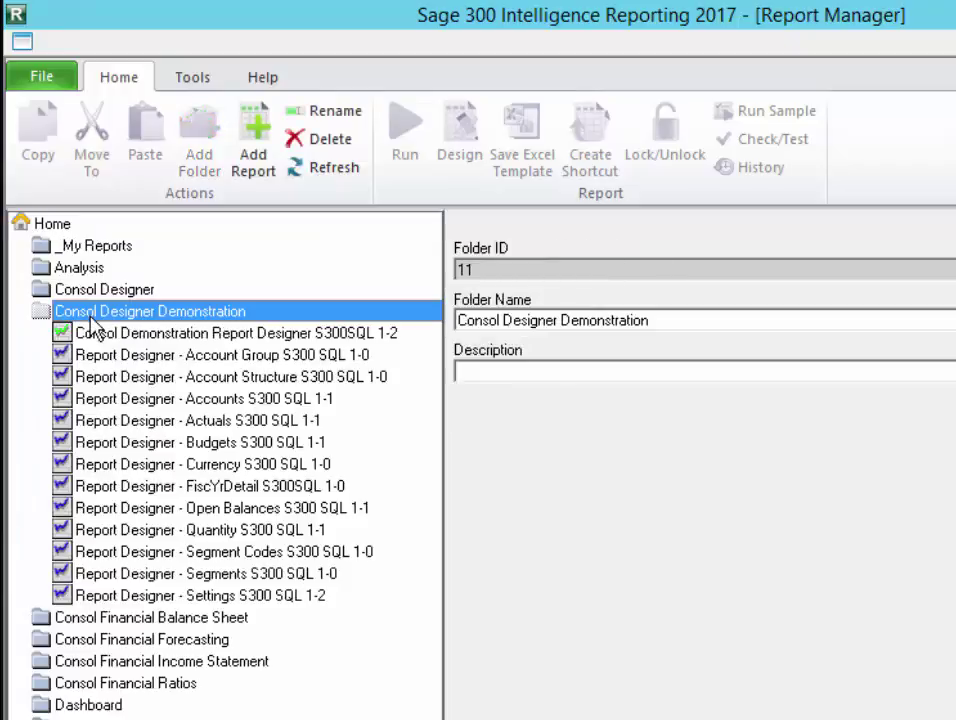
double_click(89, 317)
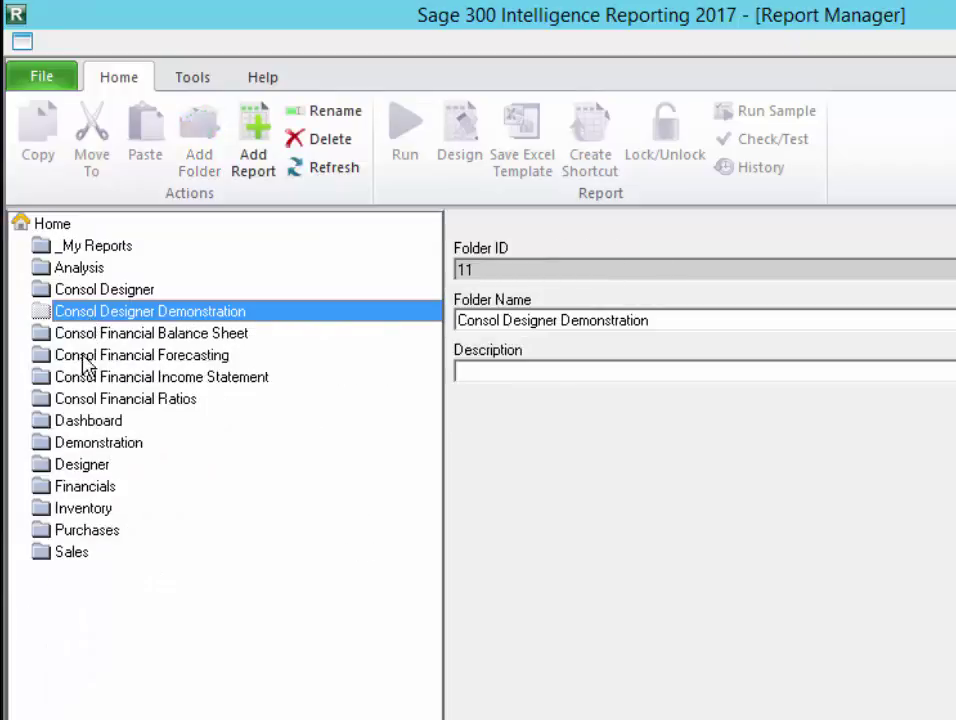
double_click(91, 424)
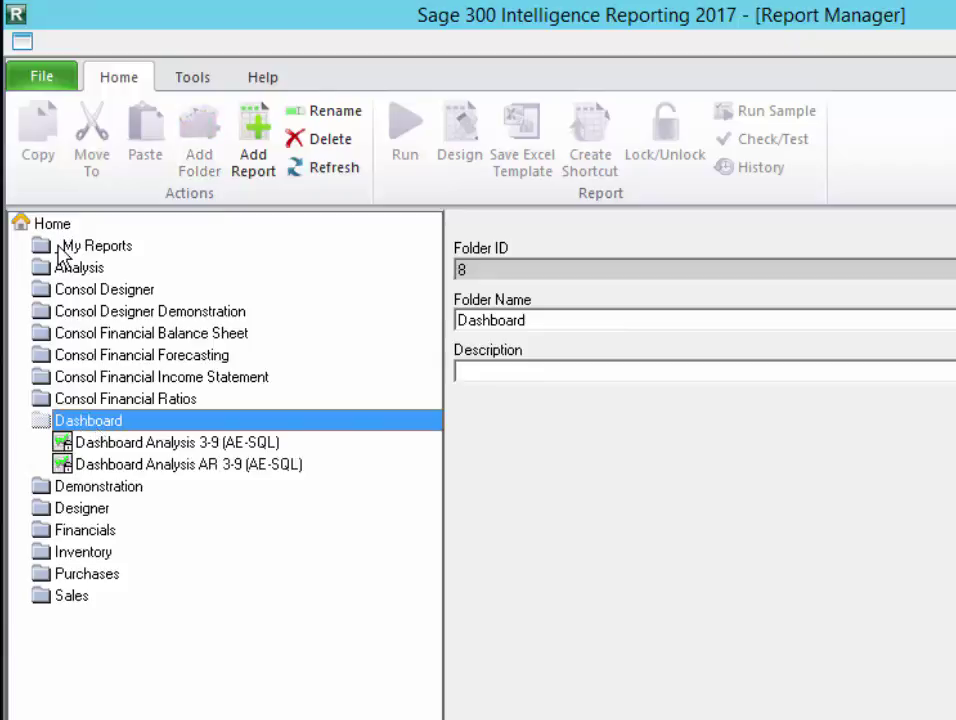
double_click(60, 487)
double_click(76, 484)
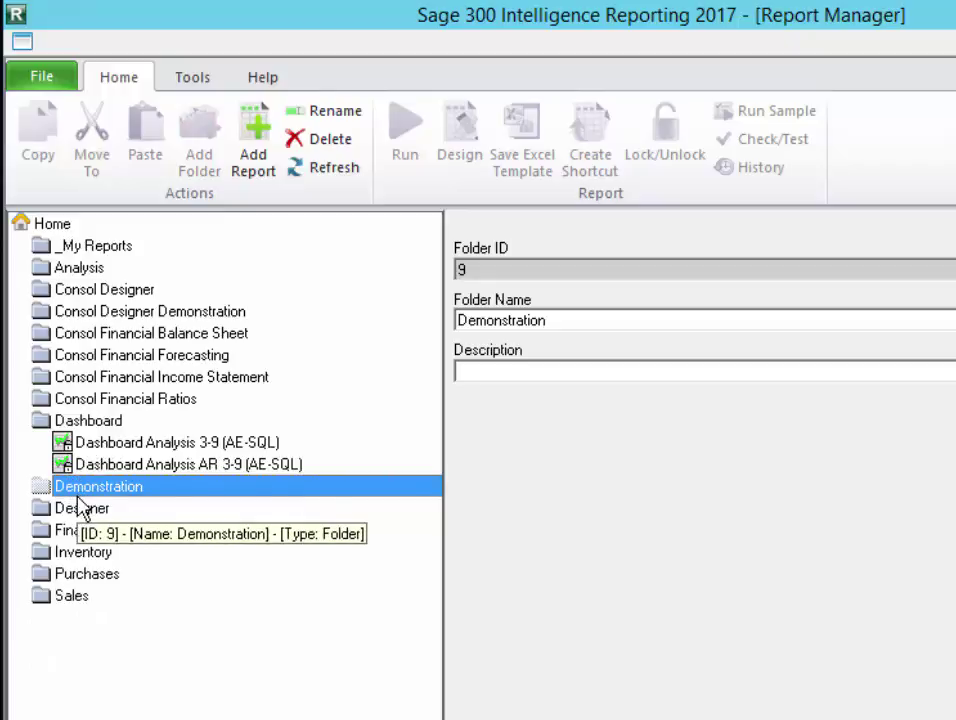
click(58, 224)
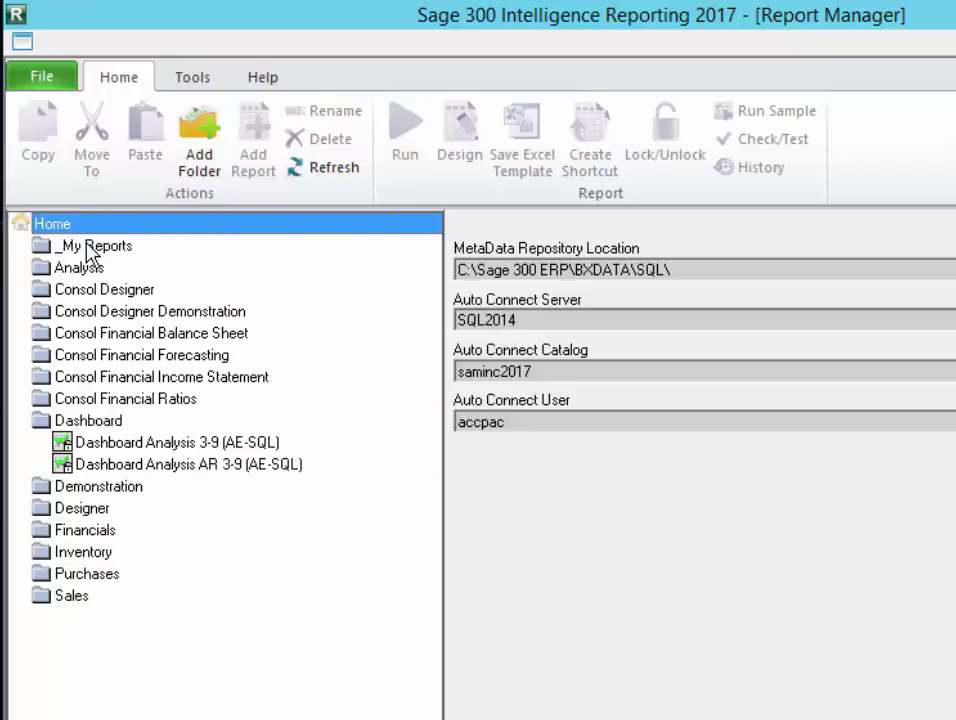
Run the Dashboard Analysis 3-9 (AE-SQL) report to Excel
click(133, 443)
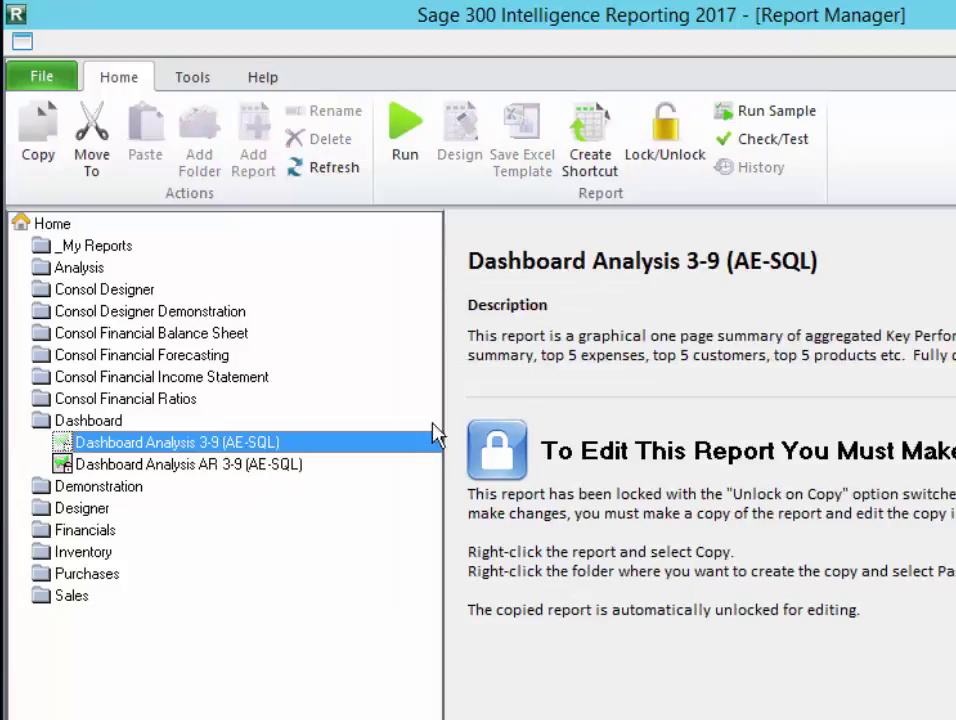
click(412, 140)
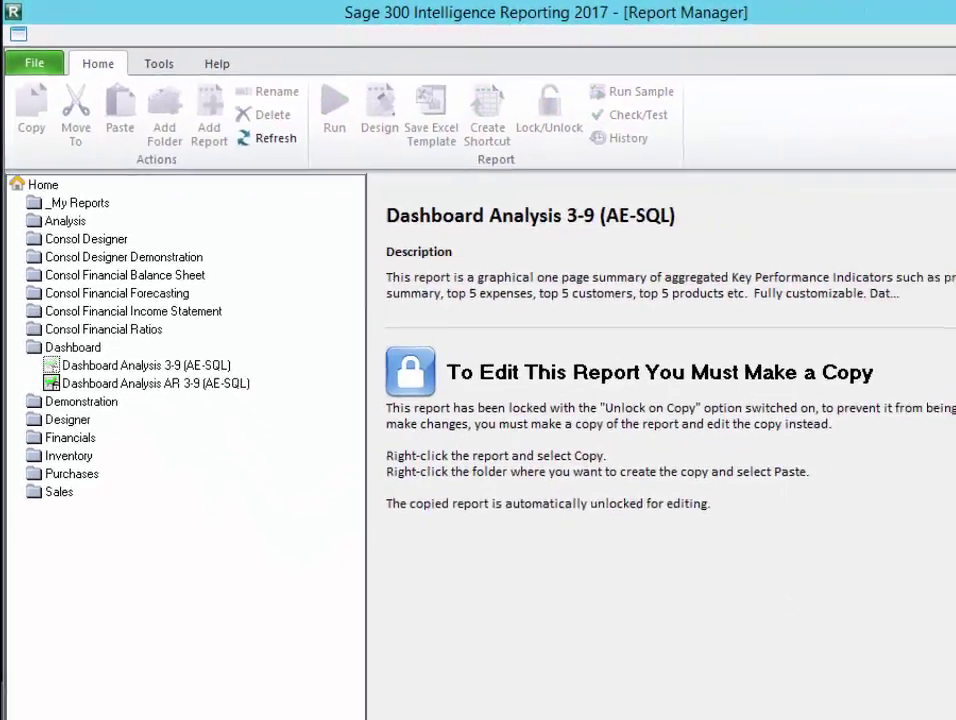
mouse_move(248, 697)
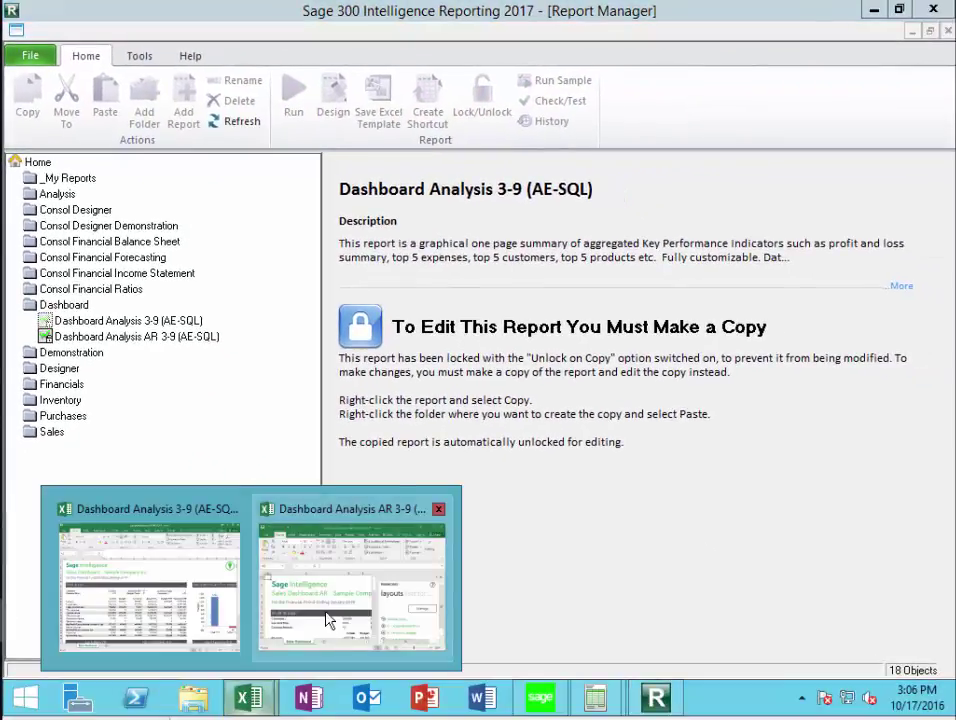
Close the Financials pane on the 3-9 Sales Dashboard and scroll down to the Top 5 charts
click(241, 608)
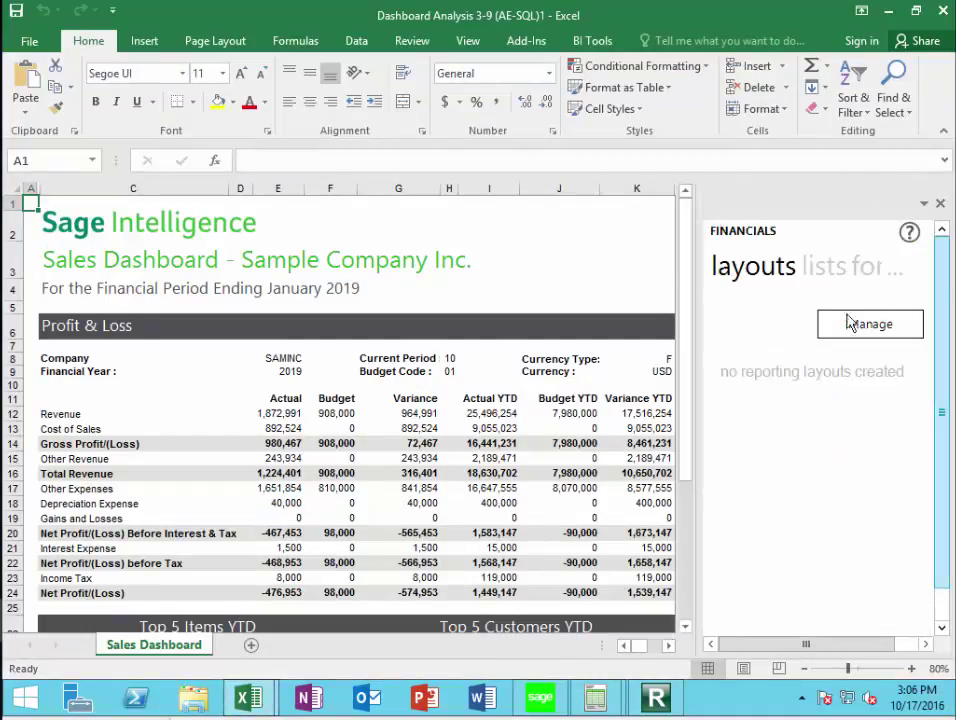
click(940, 203)
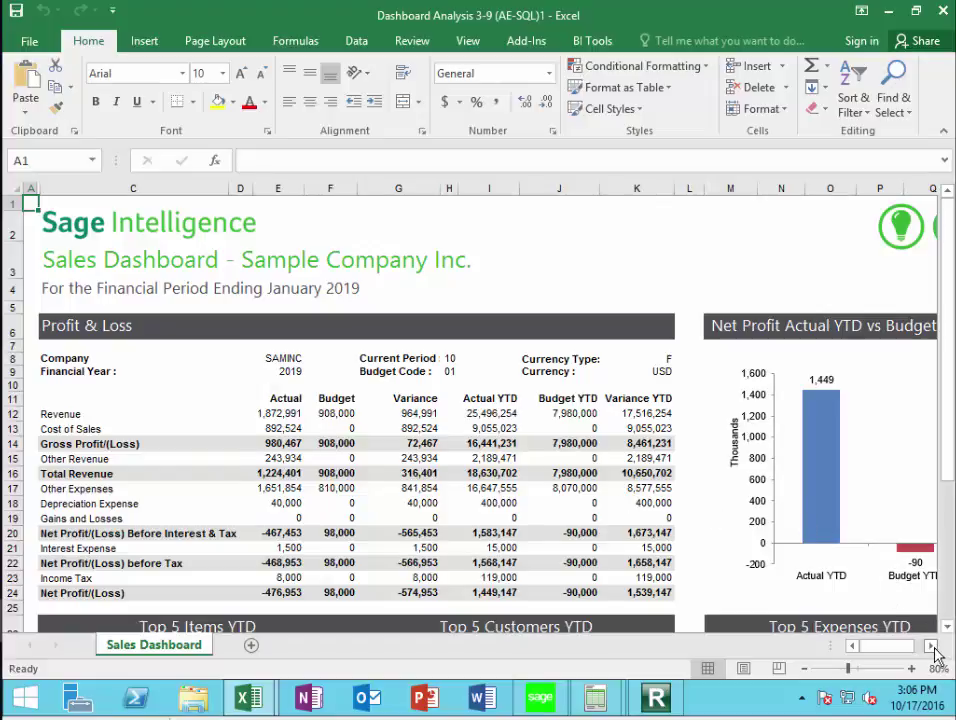
click(932, 649)
click(946, 626)
click(946, 626)
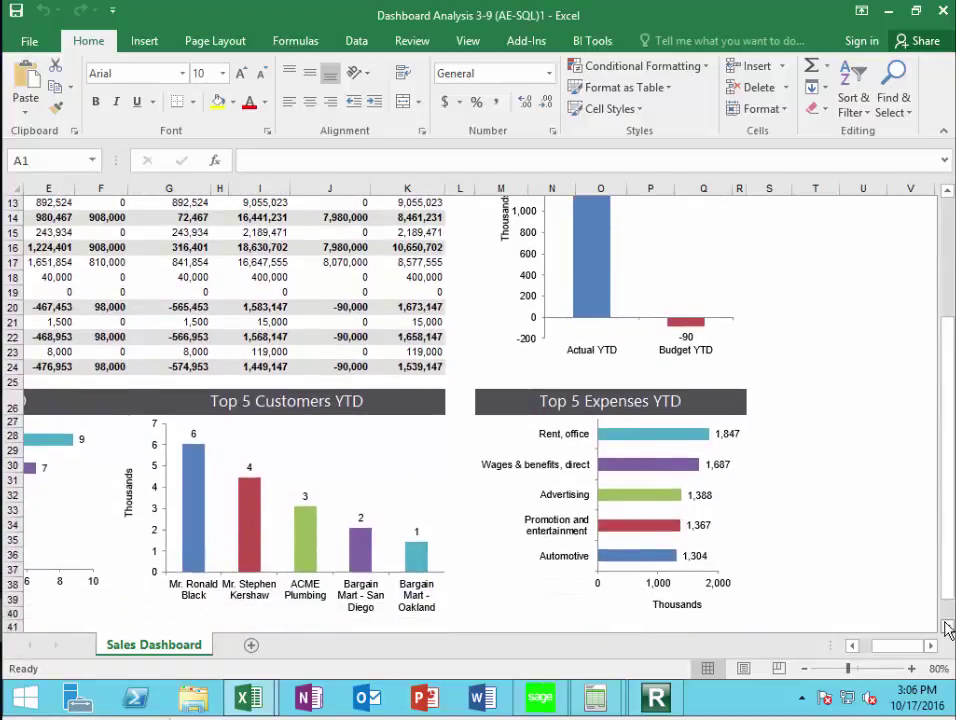
drag(905, 655, 888, 600)
click(946, 626)
drag(945, 527, 936, 344)
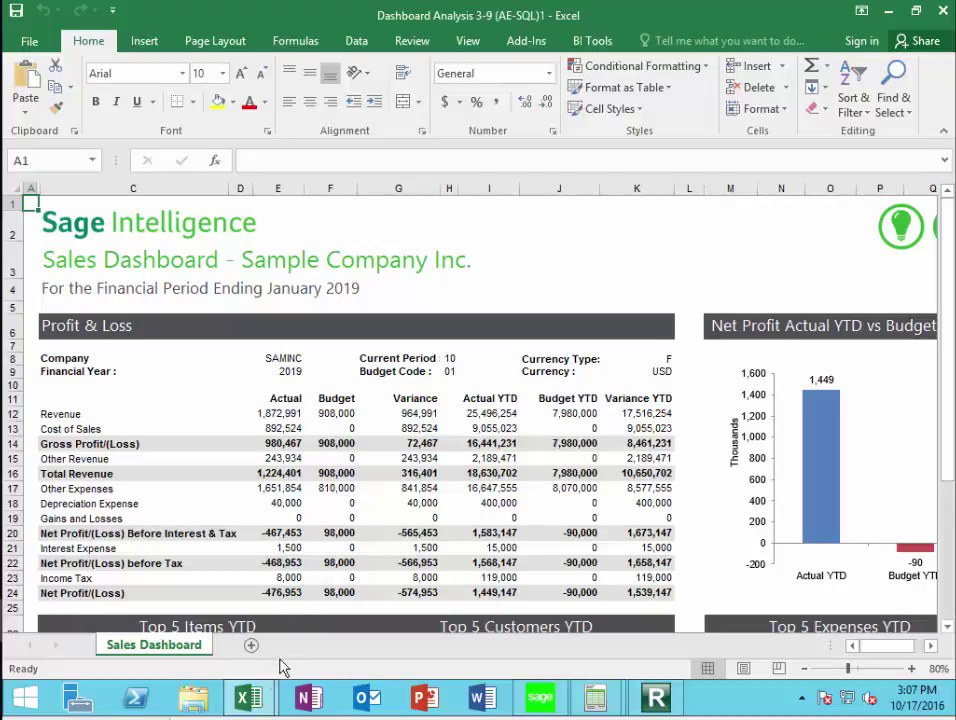
mouse_move(245, 688)
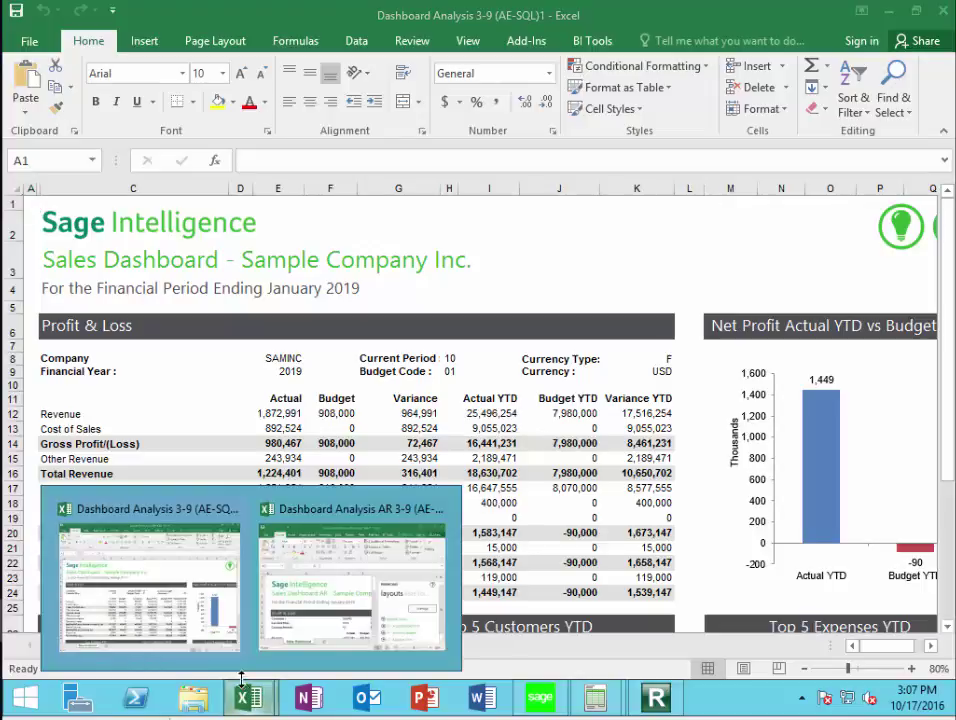
Maximize the AR 3-9 dashboard workbook, close its Financials pane and scroll through it
click(325, 610)
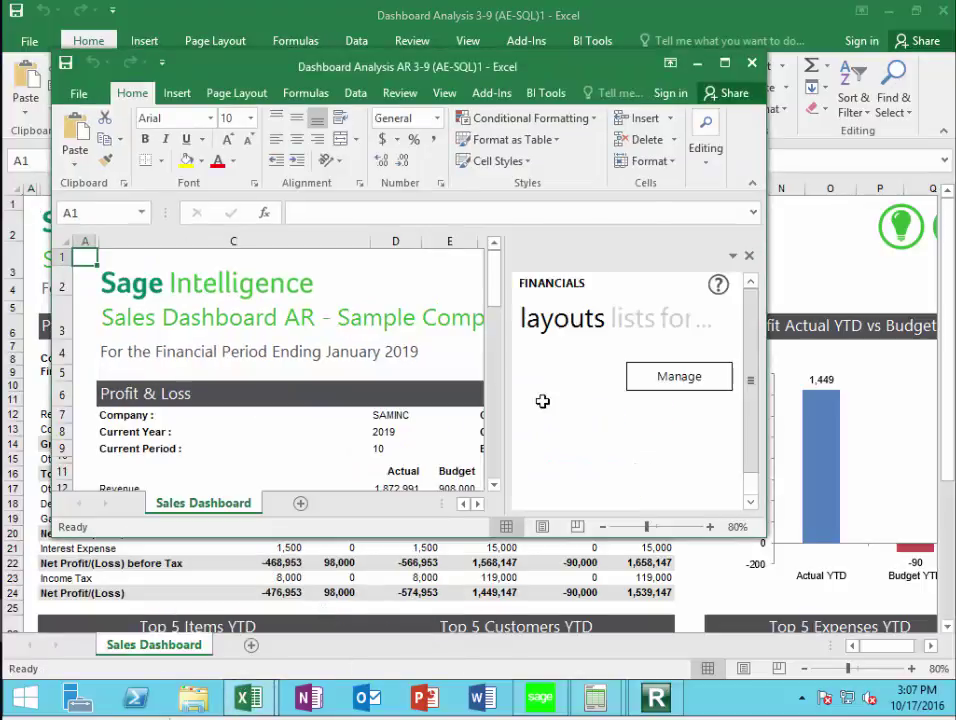
click(725, 66)
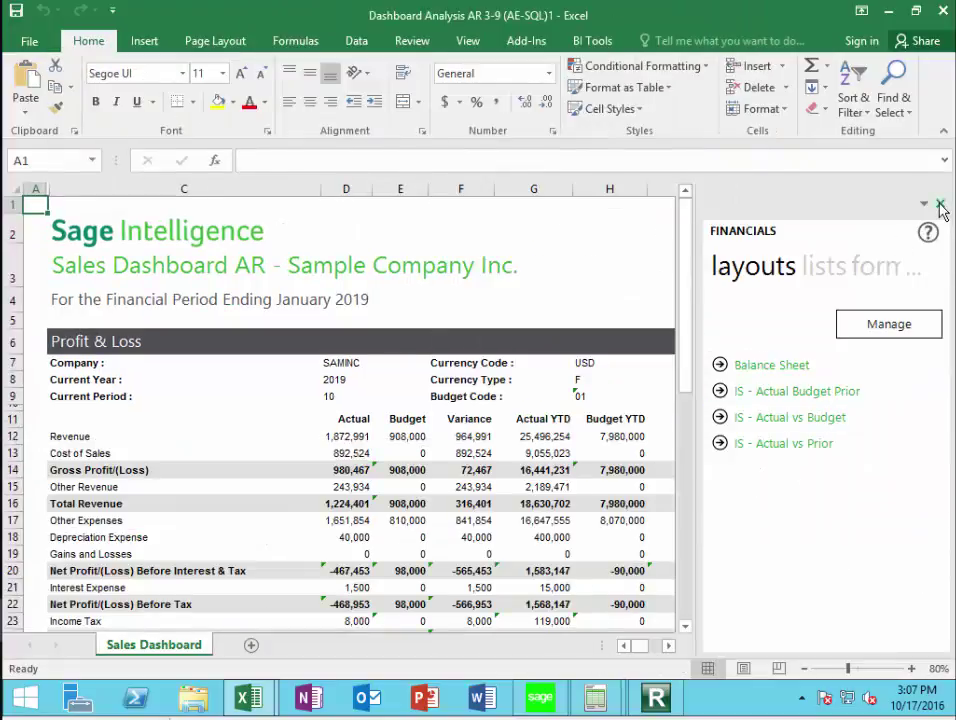
click(940, 205)
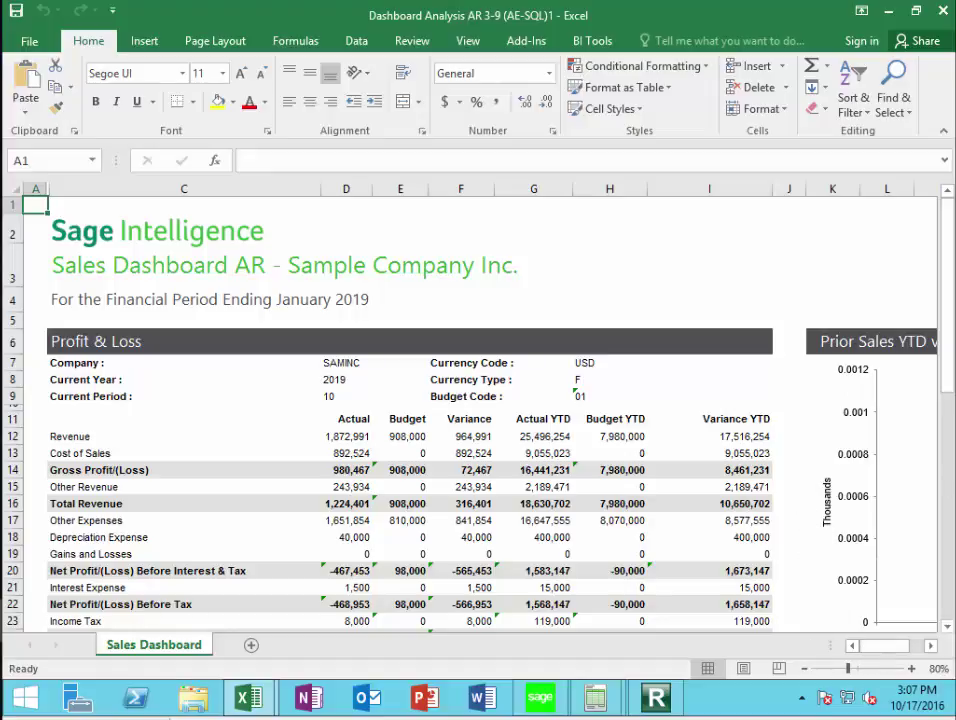
drag(947, 397, 950, 410)
click(931, 646)
drag(934, 646, 870, 655)
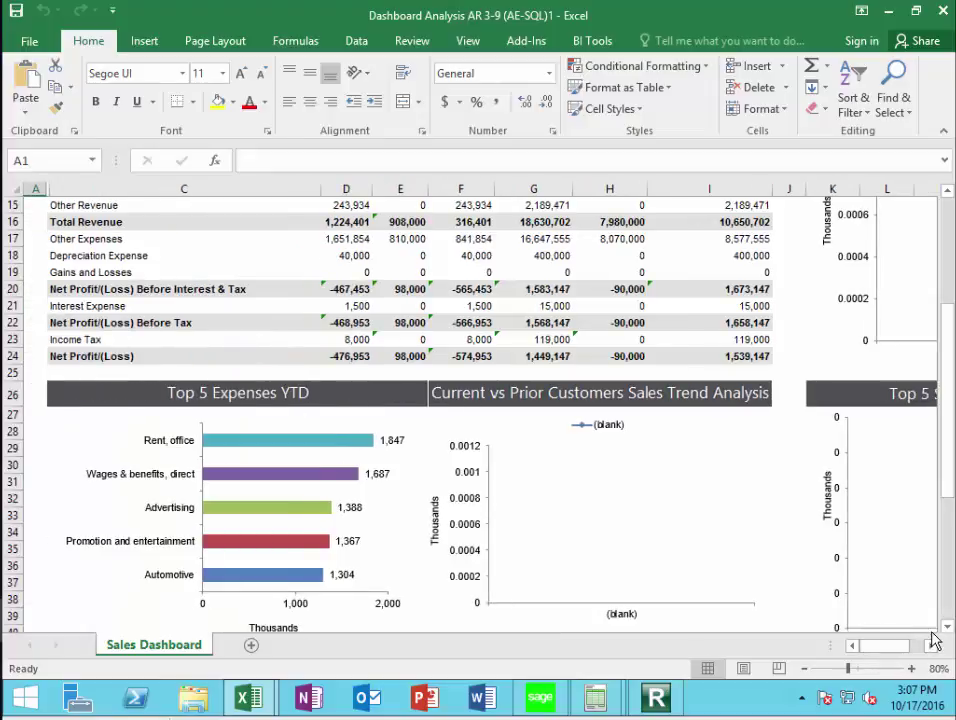
drag(946, 632, 946, 632)
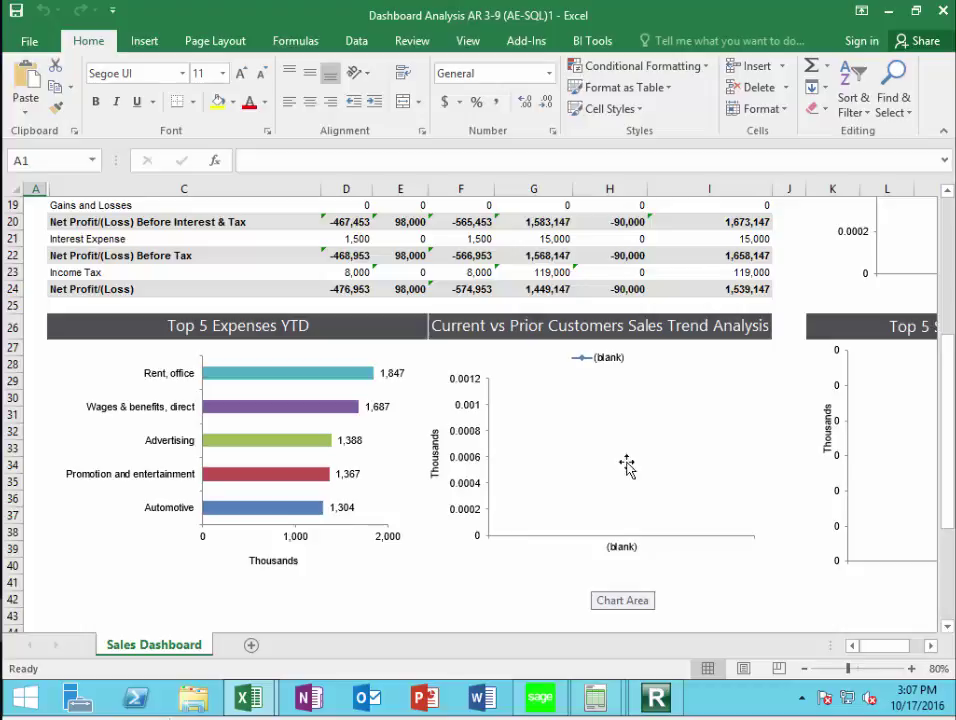
Close the AR workbook without saving, then close the 3-9 workbook saving changes
click(943, 12)
click(557, 420)
click(268, 708)
click(256, 704)
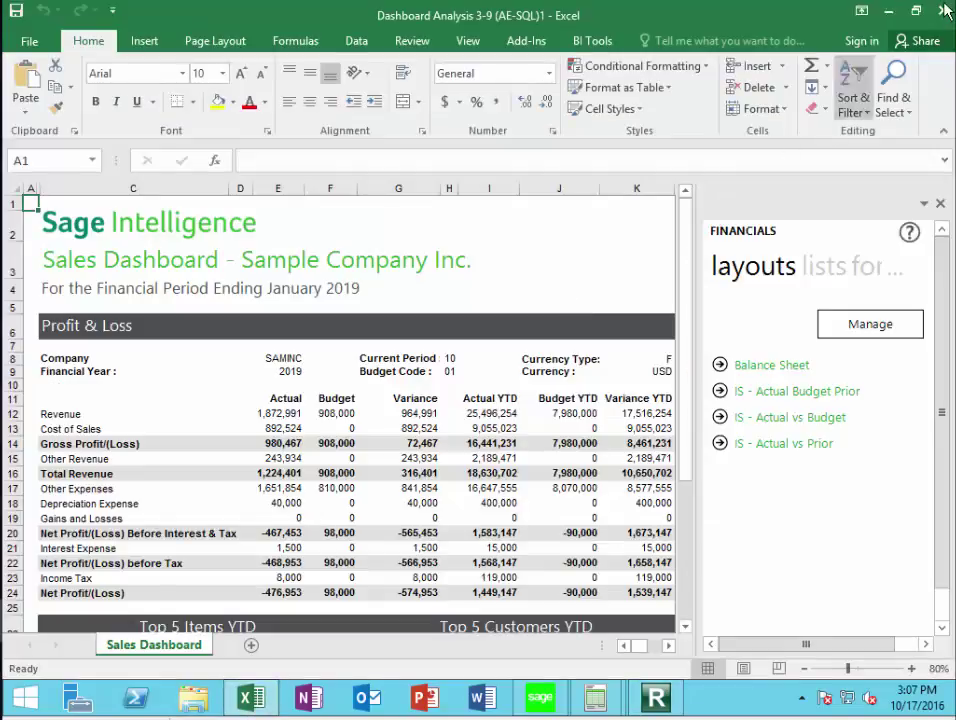
click(943, 12)
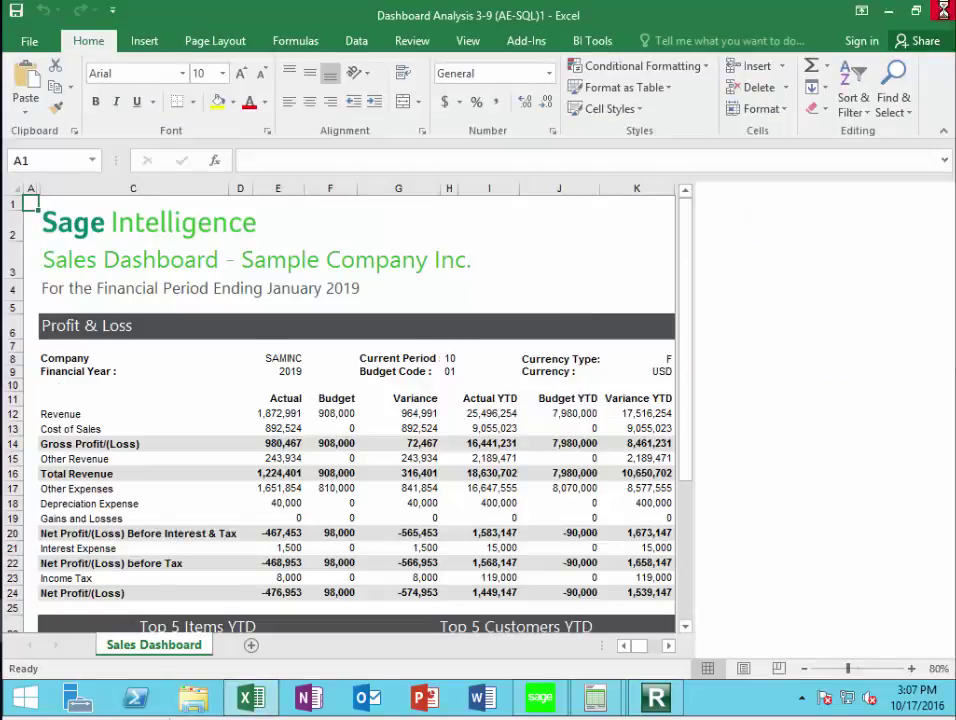
click(479, 420)
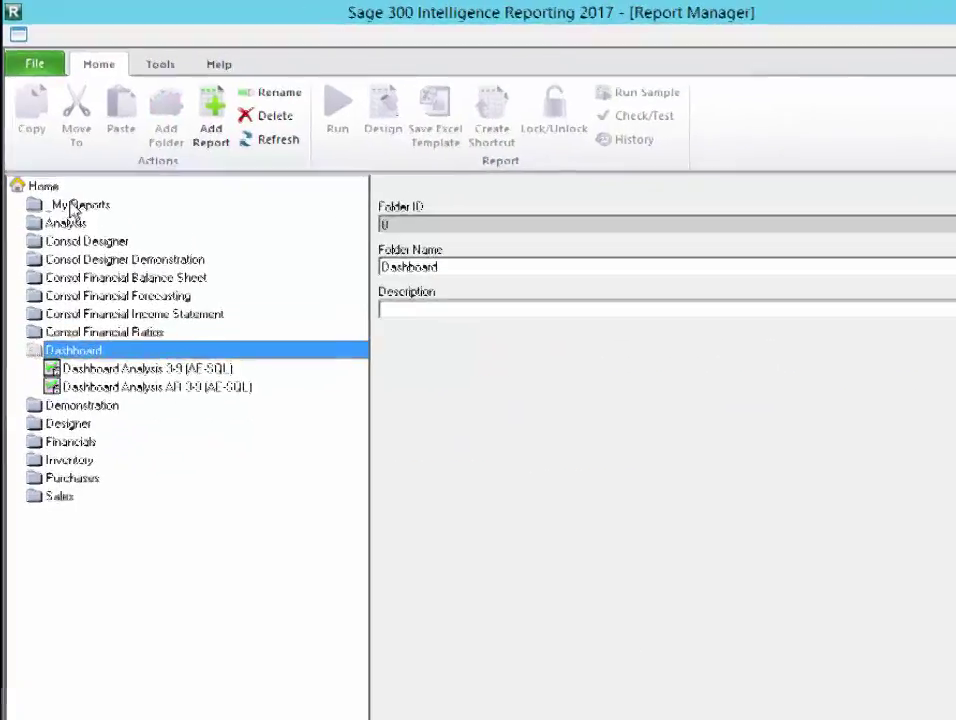
Add a standard report named 'Sales by salesperson' to the _My Reports folder
click(47, 178)
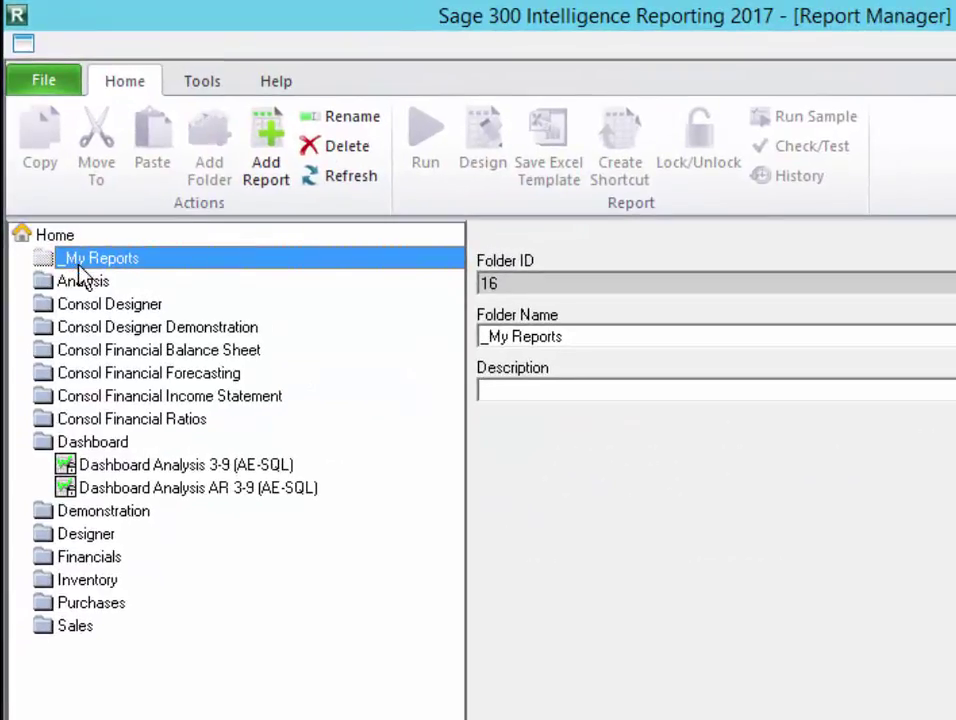
double_click(40, 258)
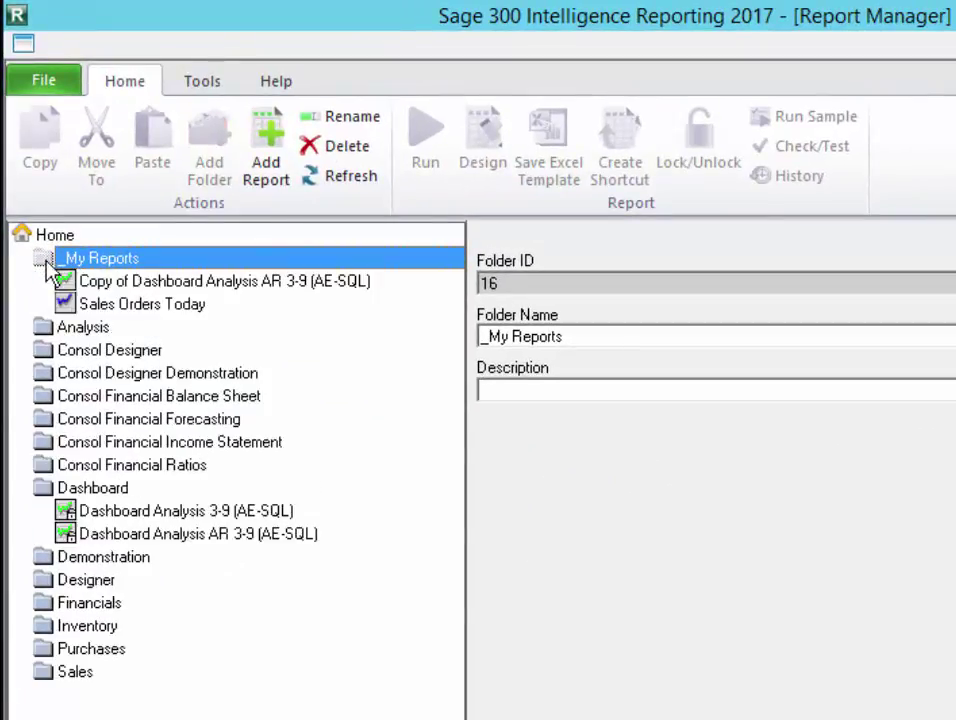
click(128, 283)
click(100, 260)
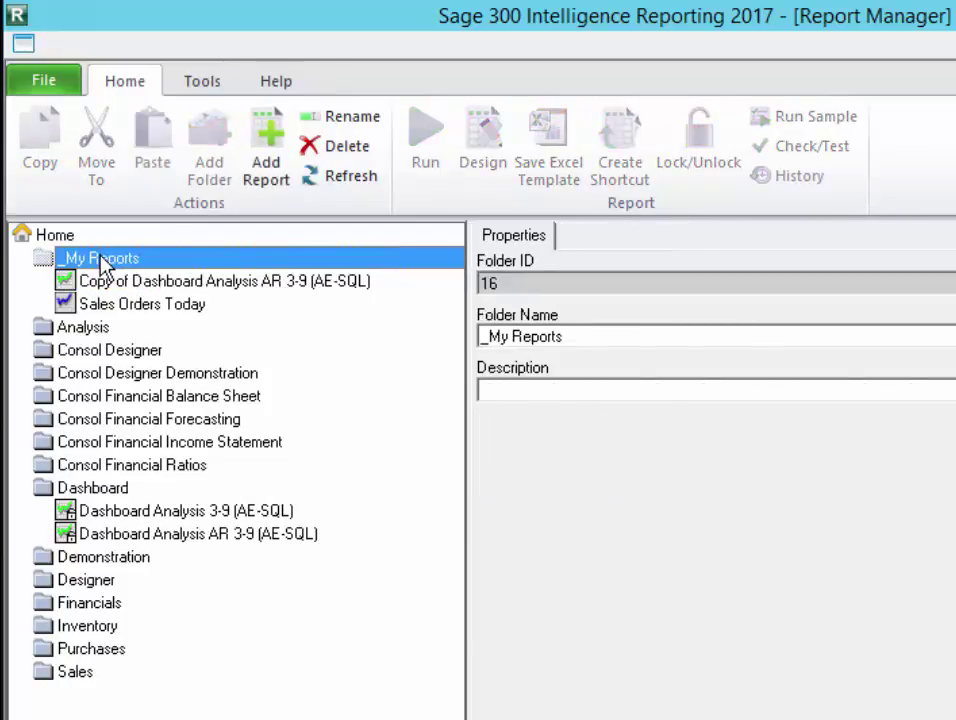
click(263, 137)
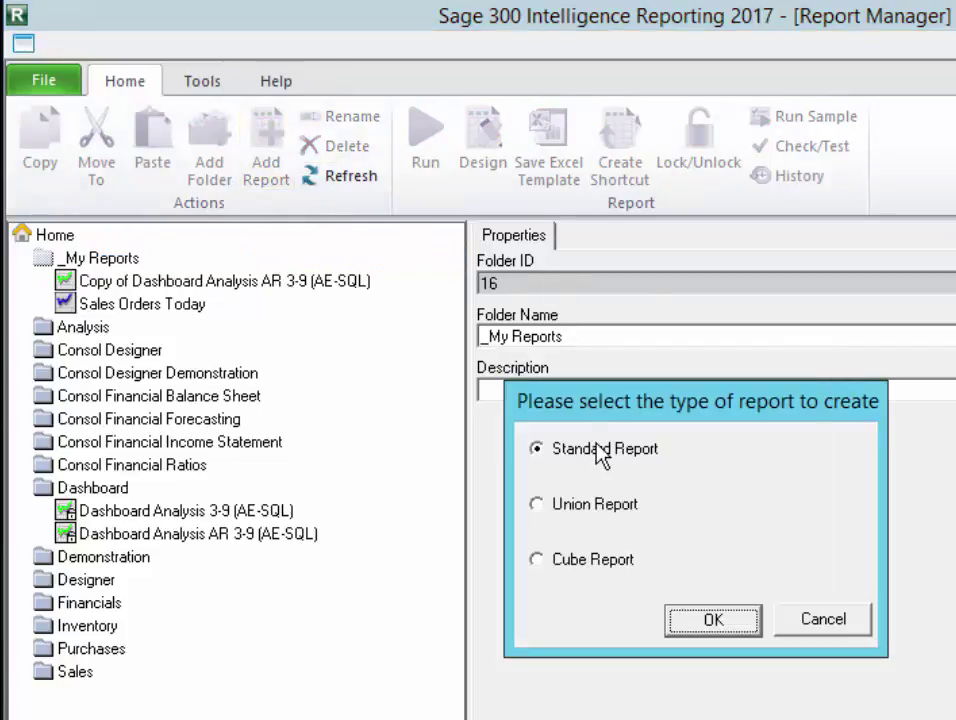
click(688, 628)
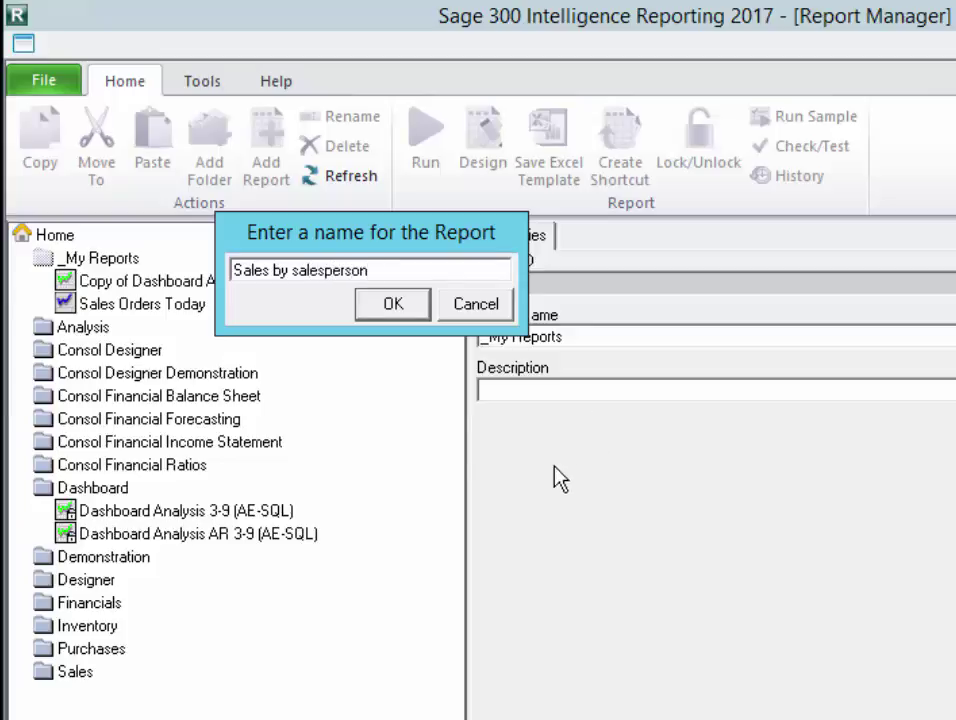
click(398, 304)
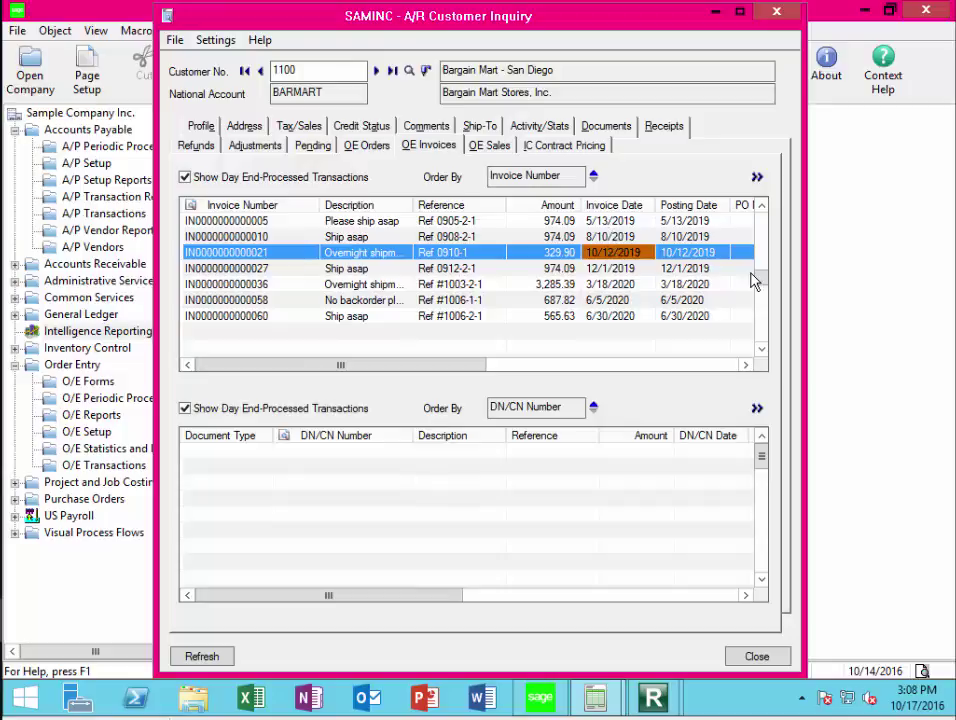
Check the 10/12/2019 invoice among the customer's OE invoices, then return to the data container list
scroll(760, 276, down, 1)
scroll(762, 260, up, 3)
scroll(740, 252, down, 4)
click(620, 255)
click(652, 698)
click(703, 597)
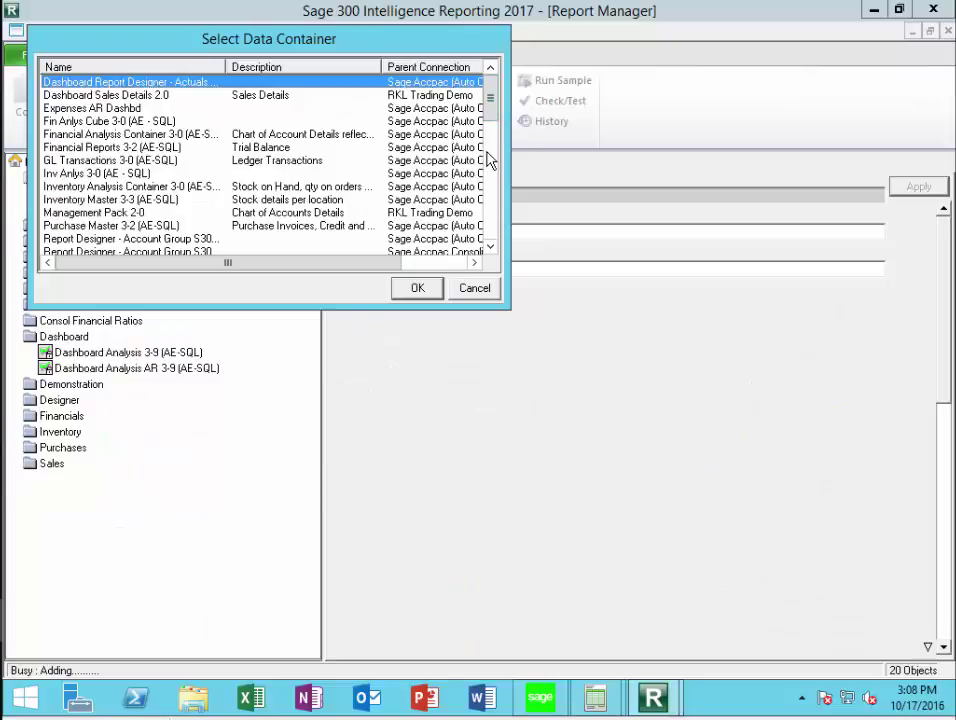
Widen the container list and select Sales Master AR 3-5 (AE-SQL) as the data container
drag(508, 156, 772, 132)
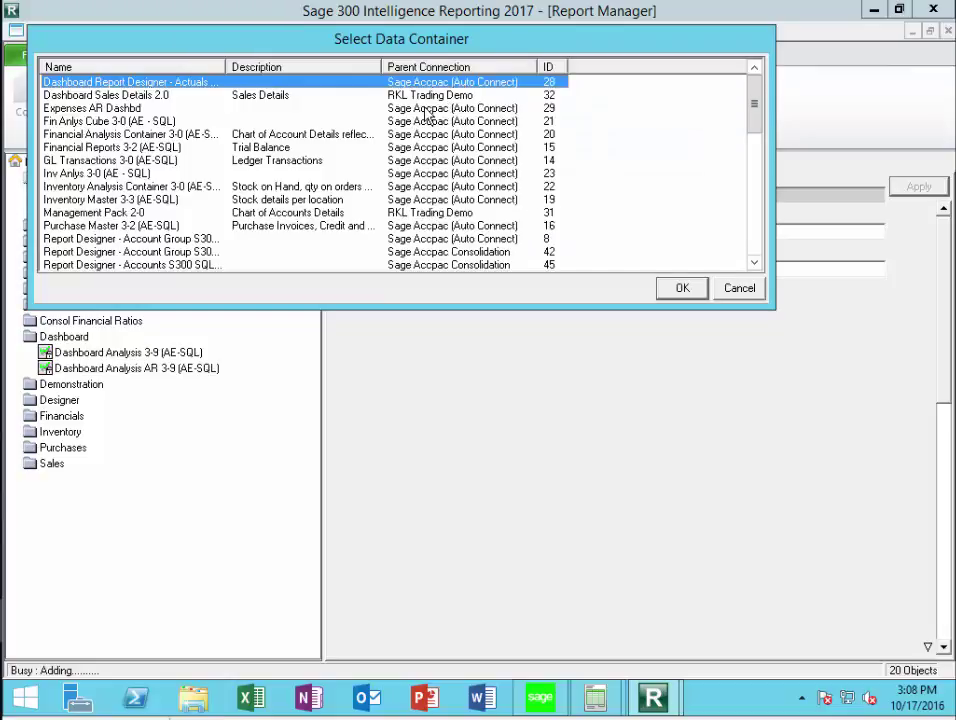
click(426, 109)
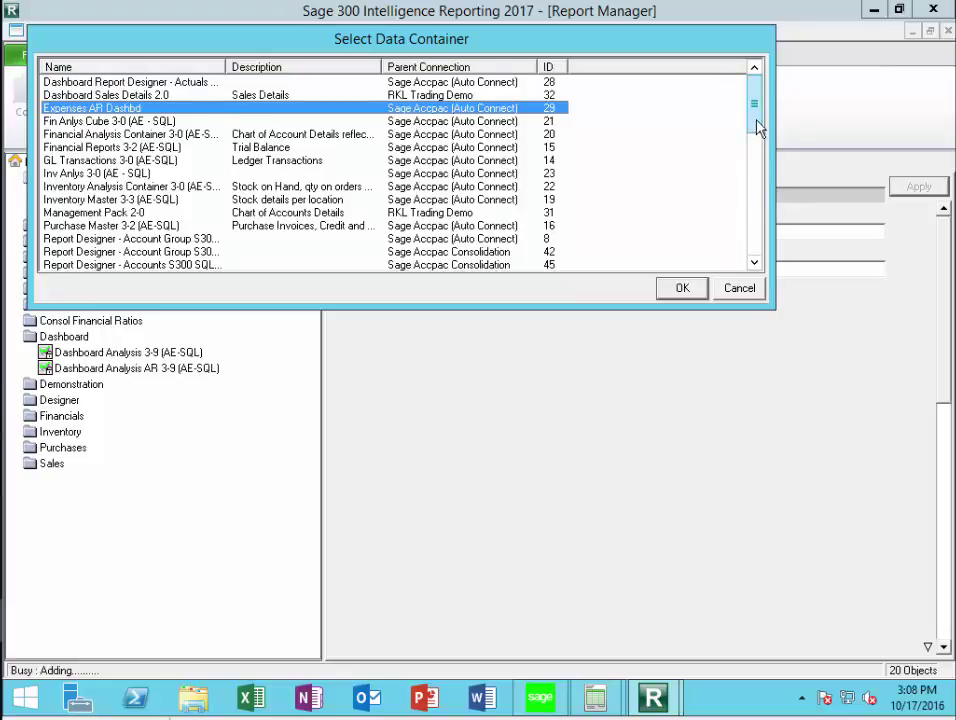
drag(757, 127, 758, 157)
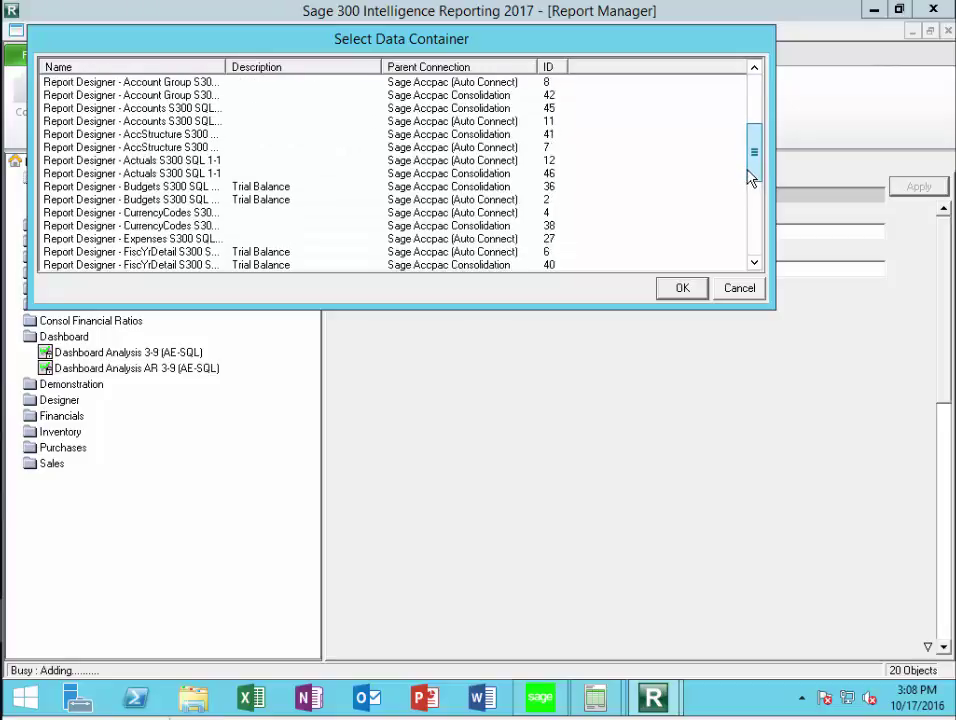
drag(752, 177, 779, 258)
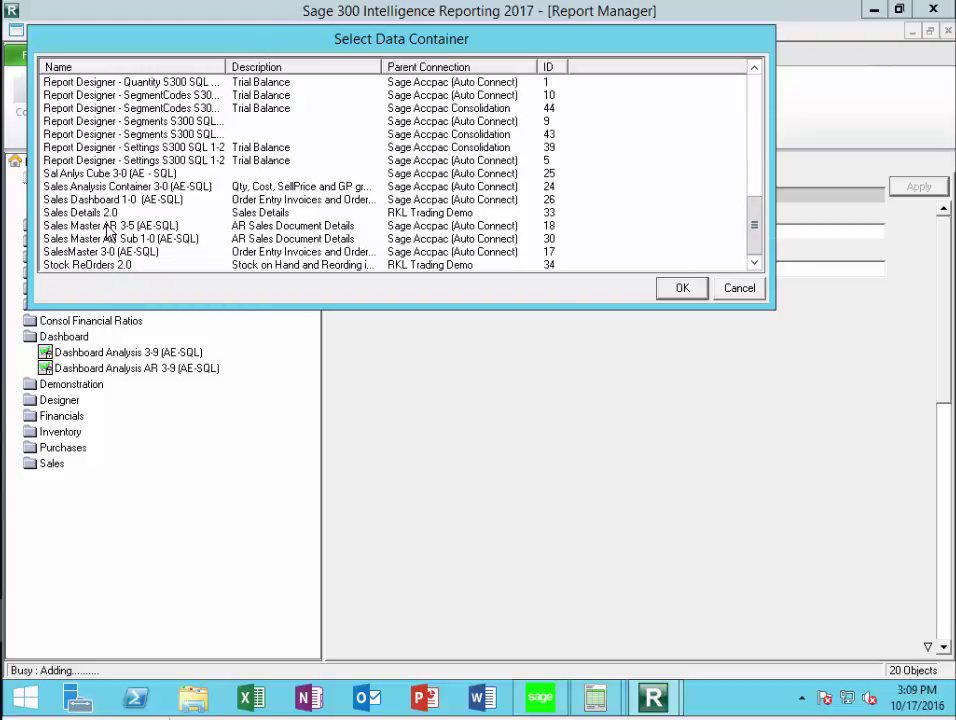
click(110, 227)
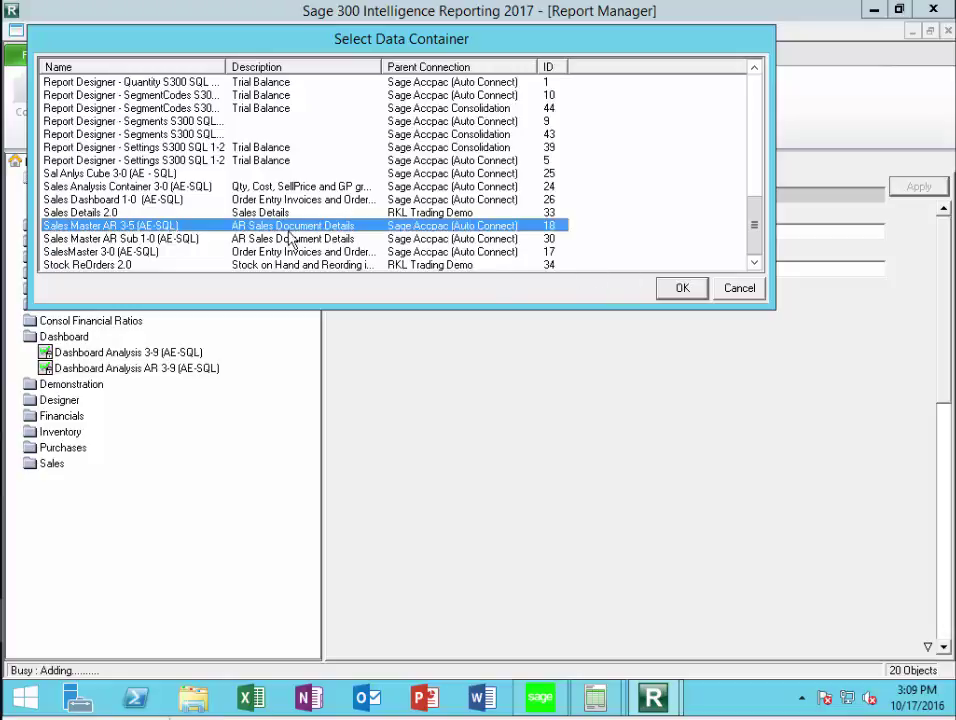
Confirm the data container and add Cost Amount FC and Cost of Goods Sold FC columns
click(682, 288)
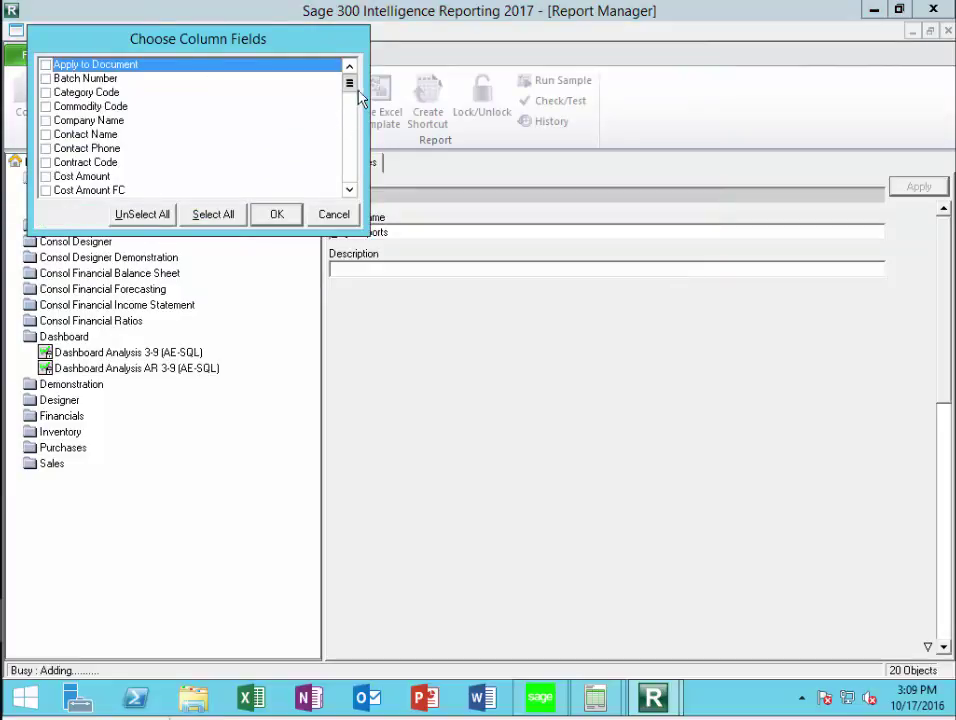
drag(252, 42, 680, 63)
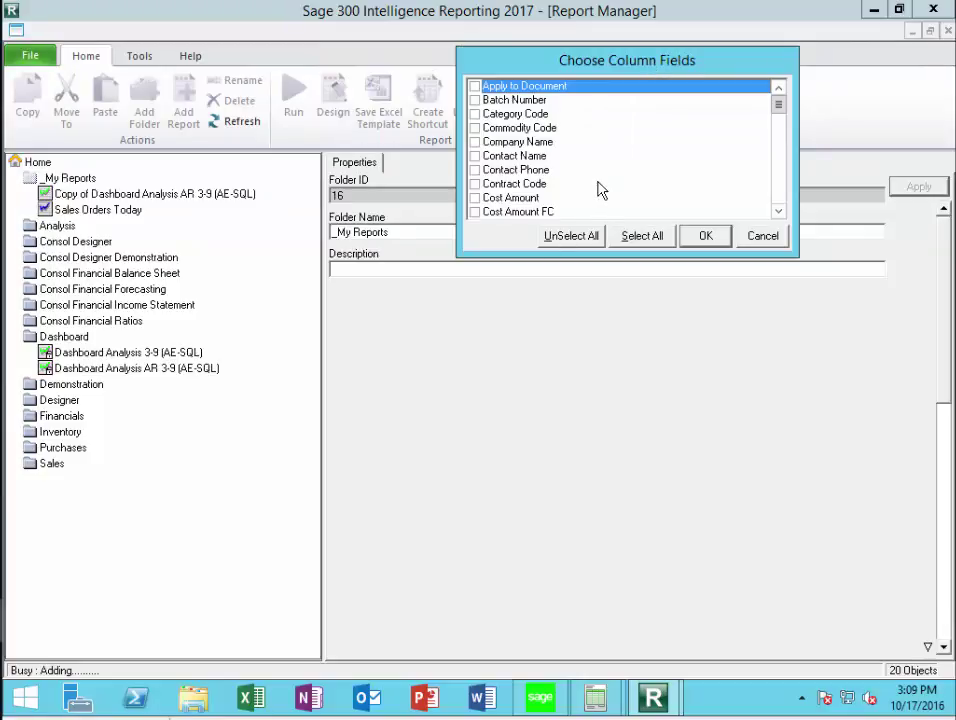
click(778, 213)
click(778, 213)
click(778, 213)
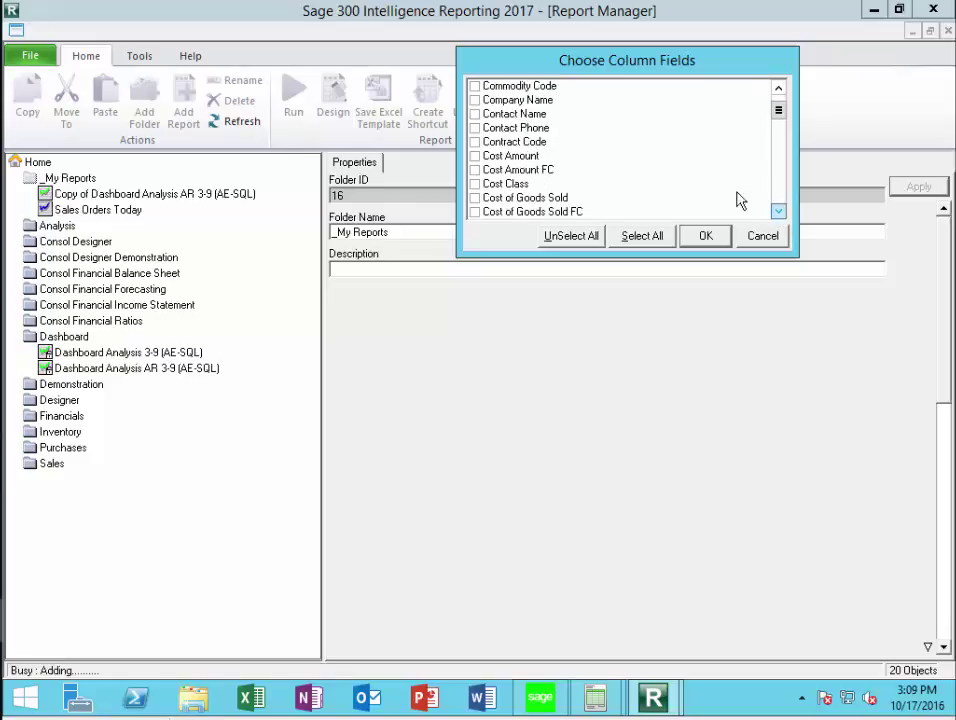
click(475, 171)
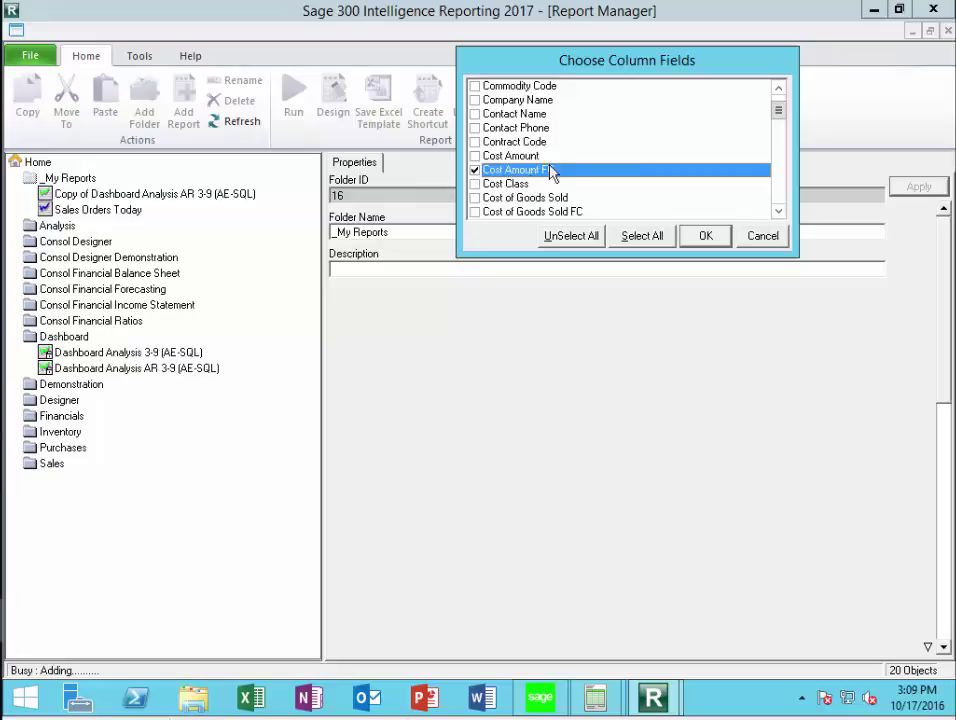
click(778, 213)
click(778, 213)
click(778, 213)
click(475, 170)
Add Customer Name, Customer Number, Document Date and Gross Profit columns
click(778, 212)
click(779, 213)
click(779, 213)
click(475, 170)
click(475, 184)
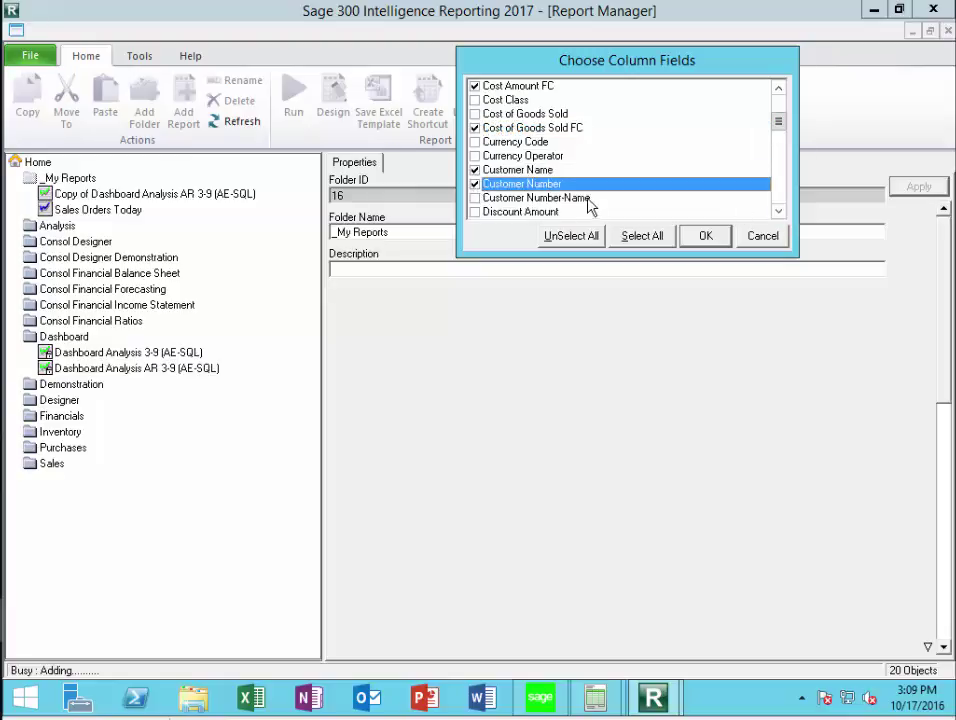
click(778, 212)
click(778, 212)
click(778, 212)
click(778, 212)
click(778, 212)
click(778, 212)
click(778, 212)
click(778, 212)
click(475, 143)
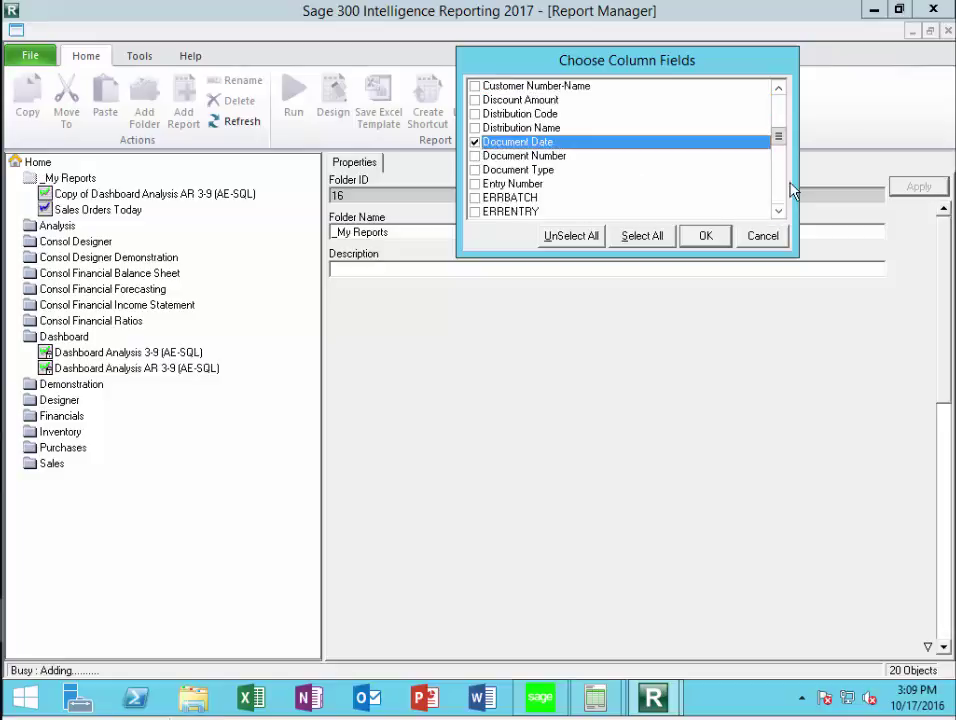
click(779, 212)
click(779, 212)
click(779, 212)
click(779, 212)
click(779, 212)
click(779, 212)
click(779, 212)
click(779, 212)
click(779, 212)
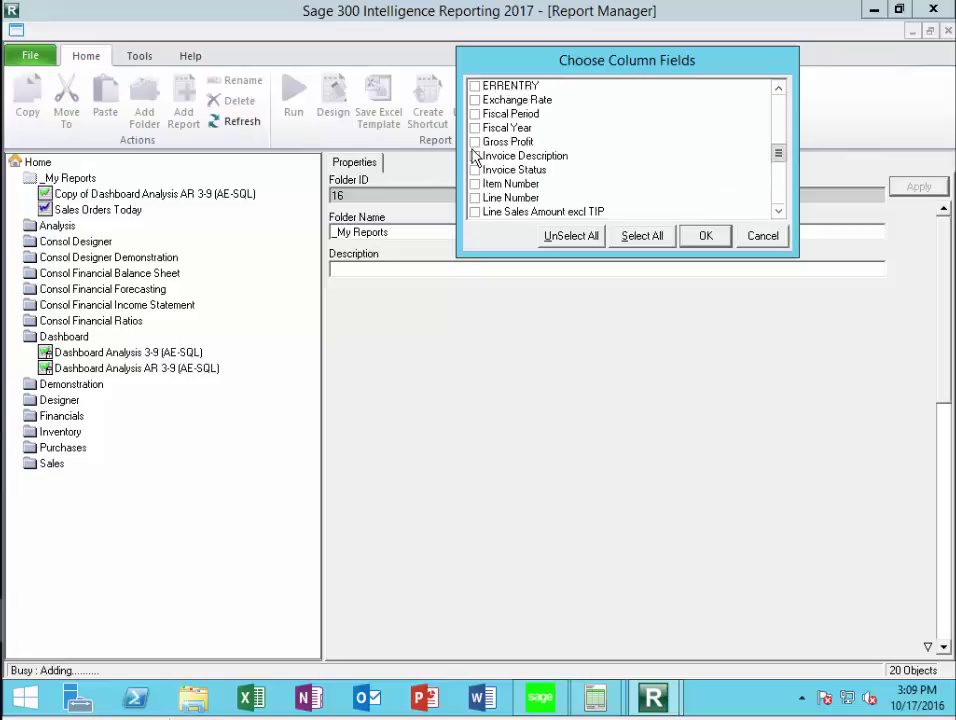
click(475, 143)
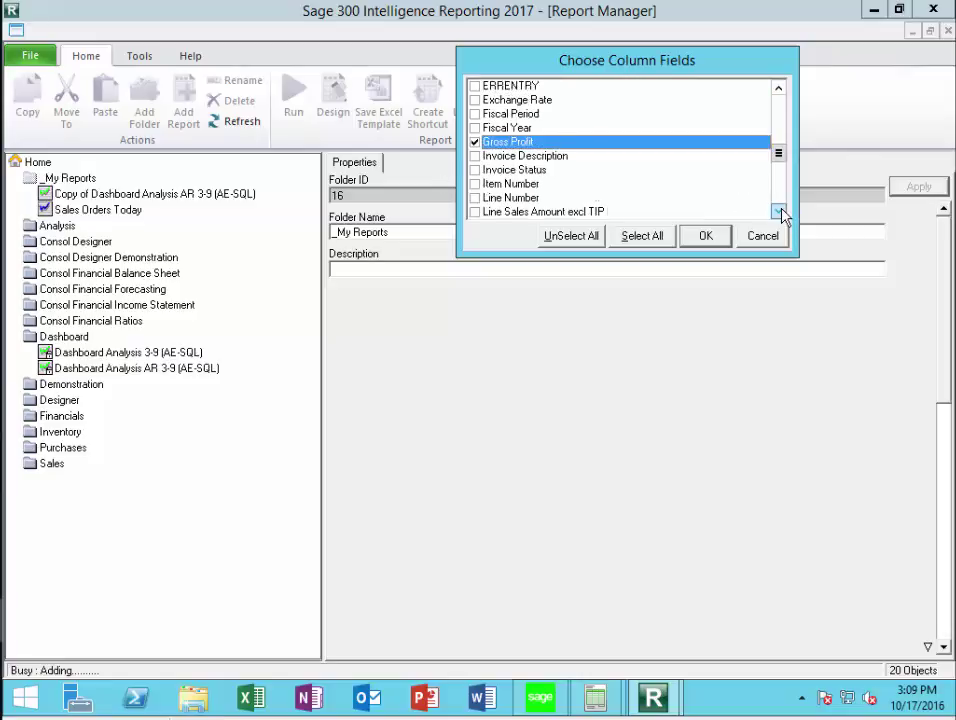
Add SalesPerson Name1, Name2, Name3 and Selling Price FC columns and create the report
click(779, 212)
click(779, 212)
click(779, 212)
double_click(779, 212)
double_click(779, 212)
double_click(779, 212)
double_click(779, 212)
click(779, 212)
click(779, 212)
click(476, 157)
click(476, 171)
click(476, 185)
drag(780, 213, 781, 210)
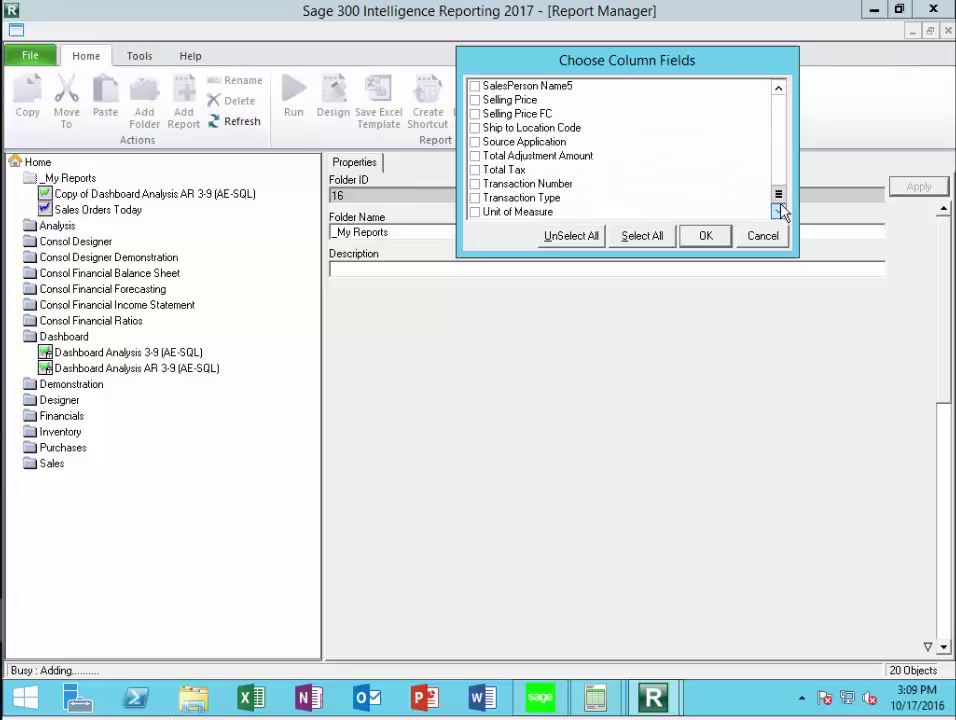
click(476, 114)
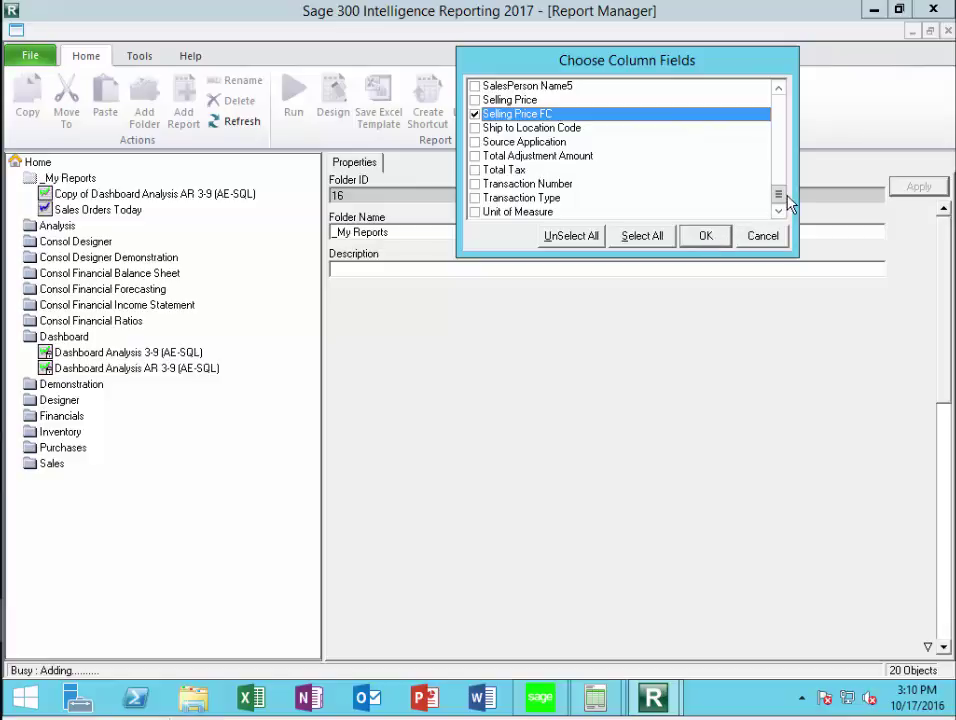
drag(777, 195, 777, 98)
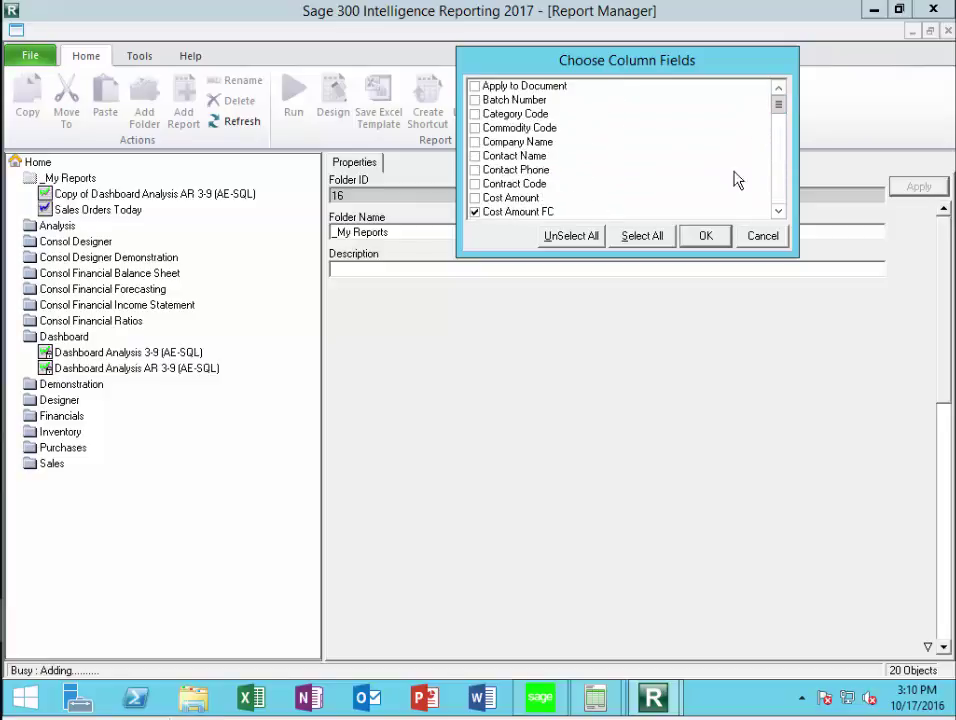
click(706, 237)
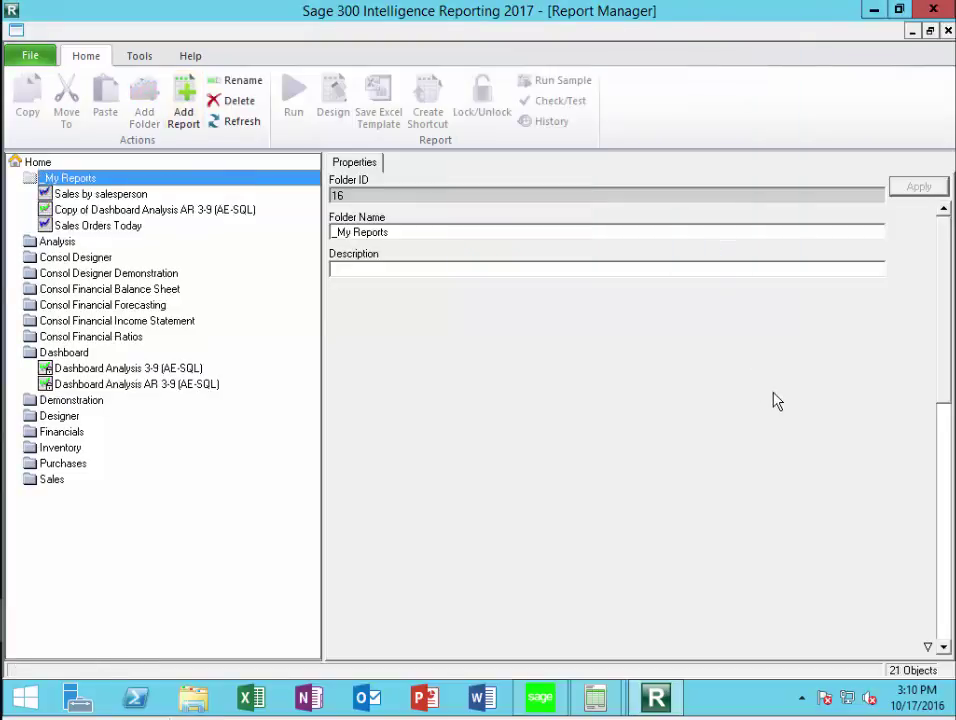
Run the Sales by salesperson report from My Reports to Excel
click(118, 196)
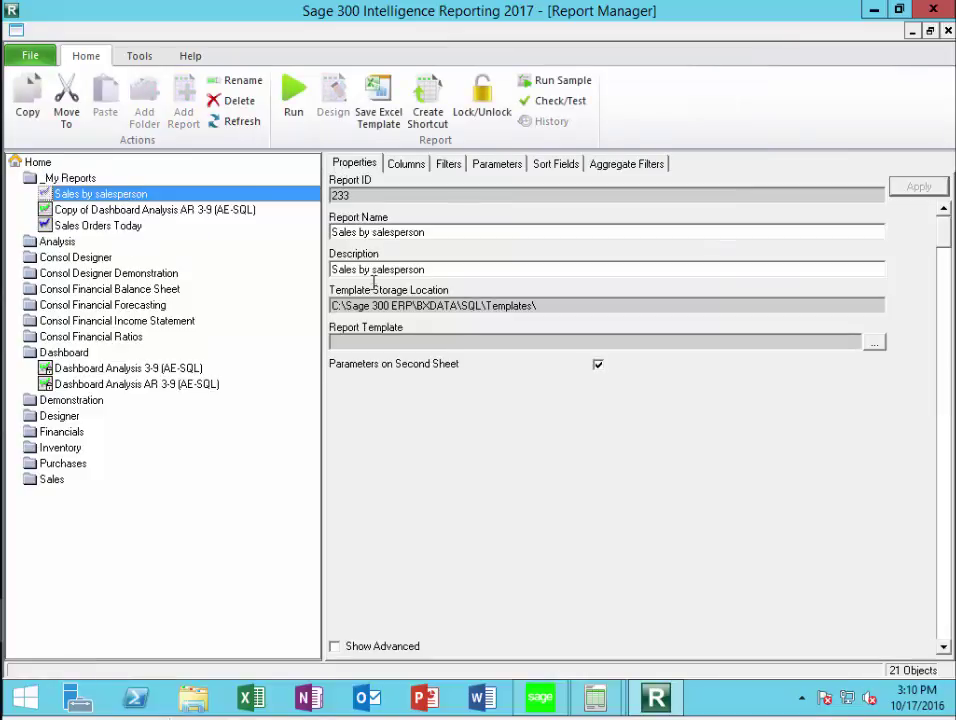
click(293, 102)
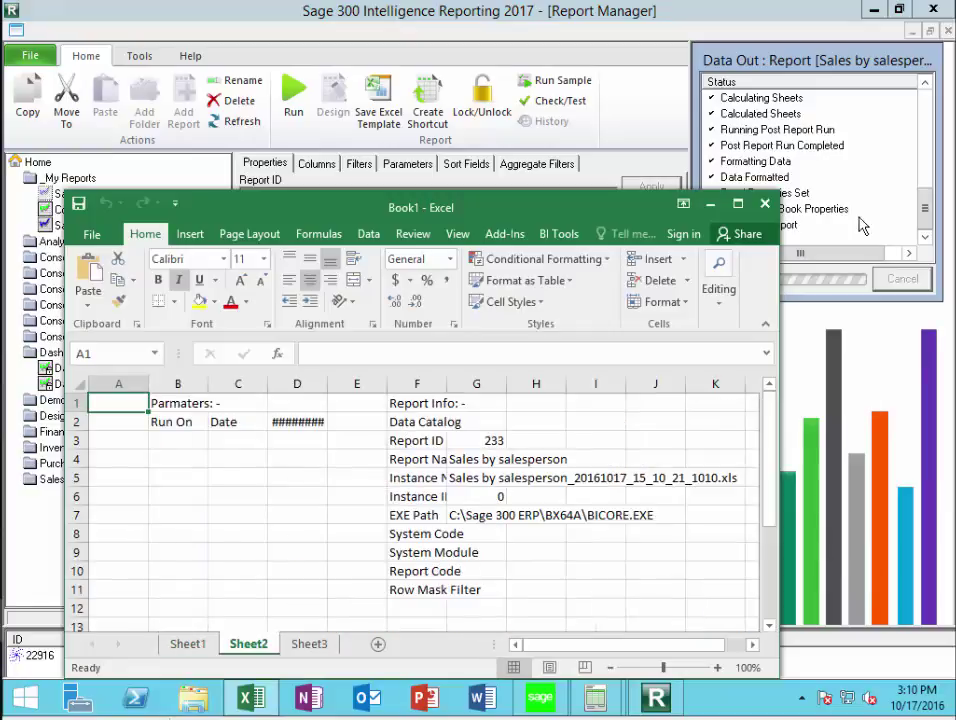
Maximize the exported Book1 workbook and scroll through the sales rows on Sheet1
click(738, 205)
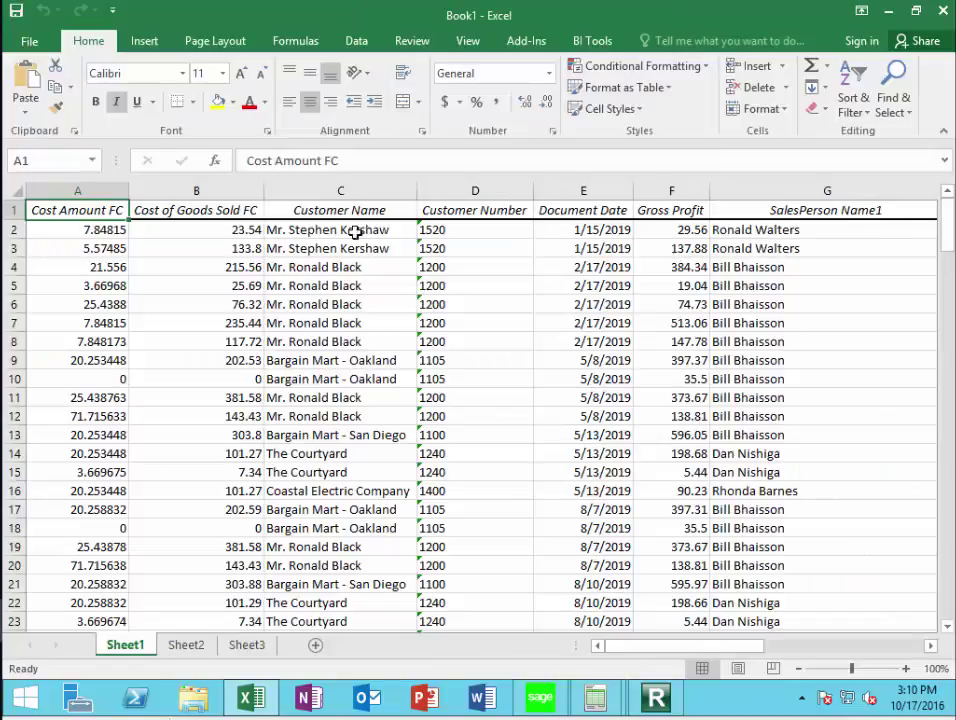
drag(693, 648, 900, 644)
click(948, 627)
drag(883, 648, 796, 657)
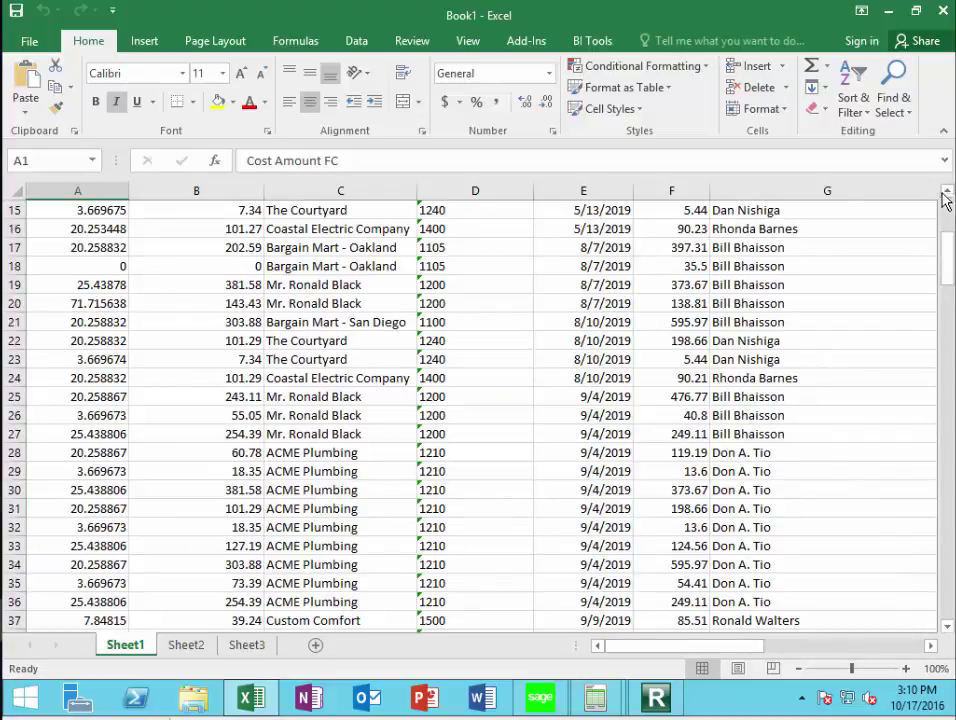
scroll(949, 213, up, 5)
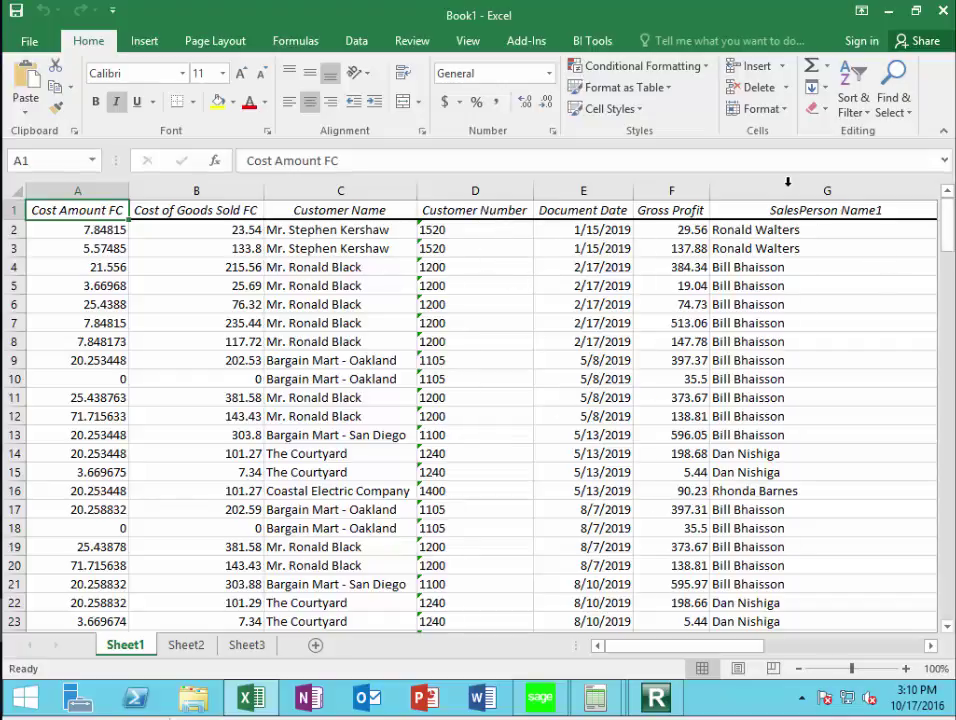
Close Book1 without saving and show the report's Columns list
click(943, 11)
click(532, 422)
click(406, 164)
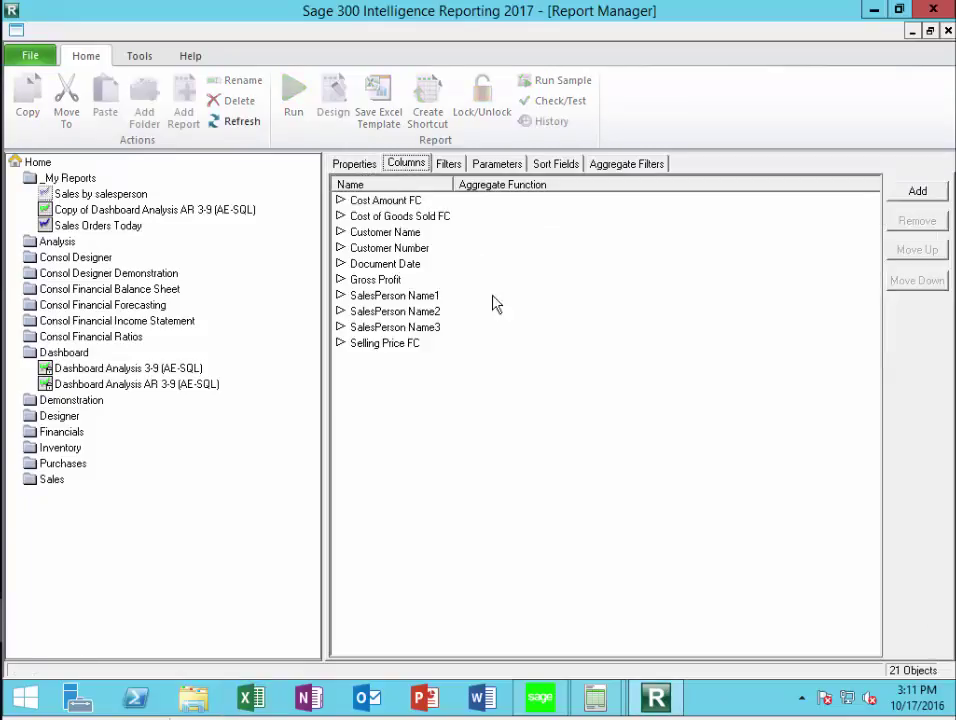
Move Customer Number, Customer Name and Document Date to the top of the column list
click(362, 247)
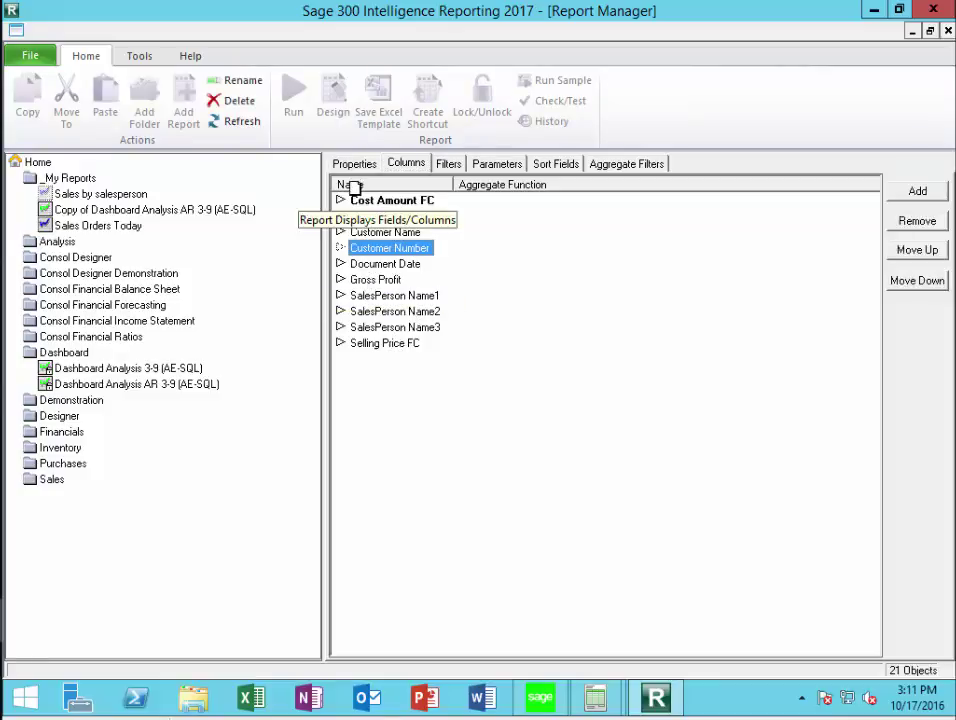
drag(355, 190, 355, 197)
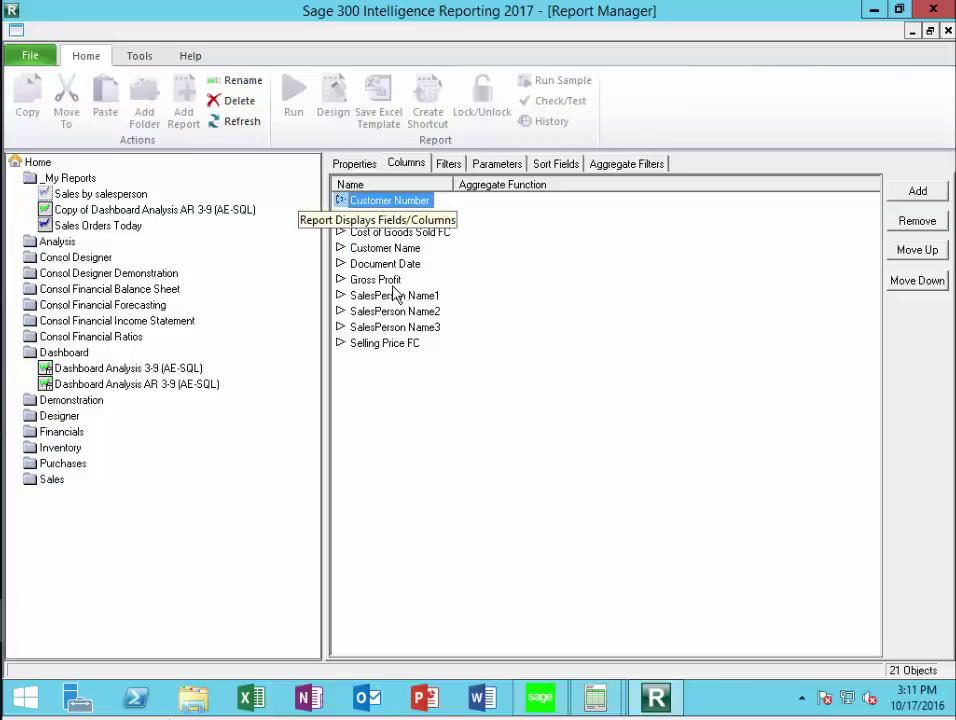
drag(375, 248, 347, 214)
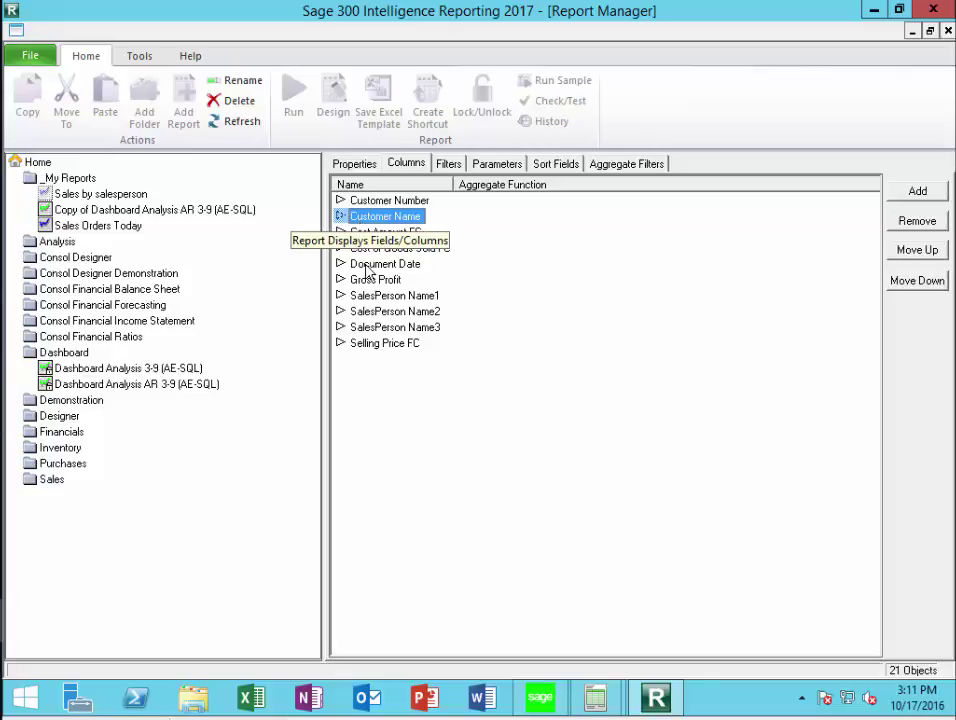
drag(367, 268, 356, 246)
click(395, 343)
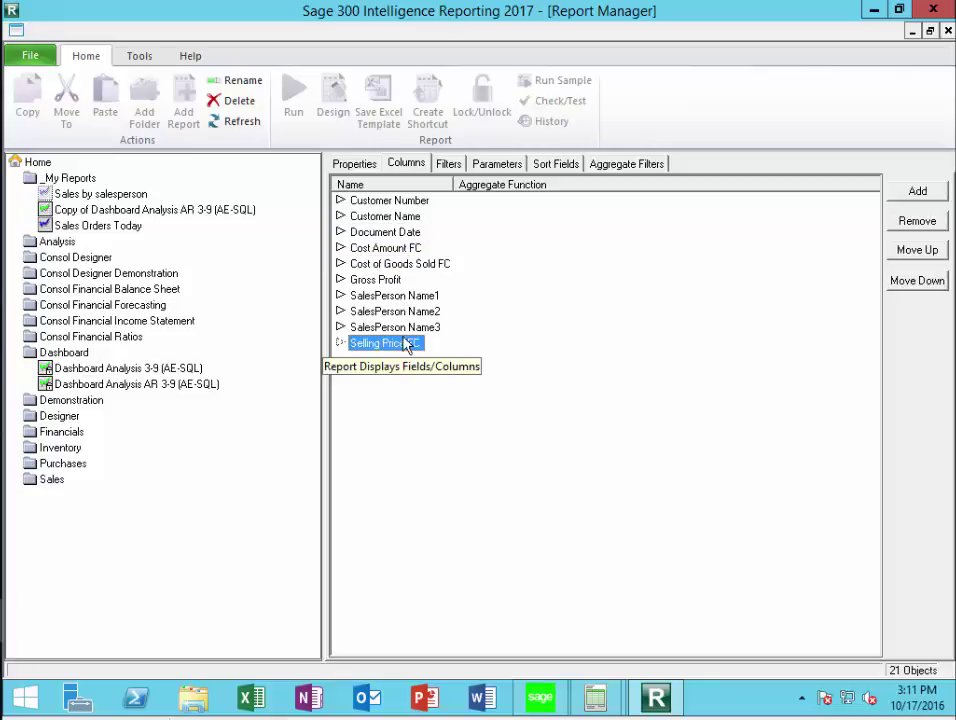
click(918, 191)
Add Selling Price as a report column and delete the Selling Price FC column
drag(425, 158, 411, 248)
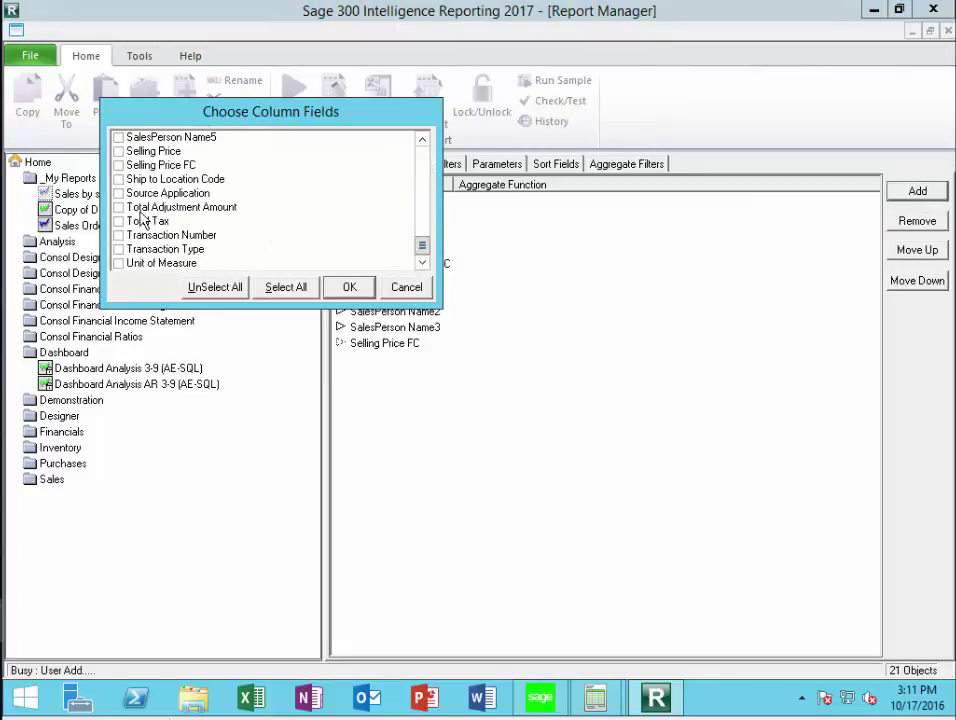
click(118, 151)
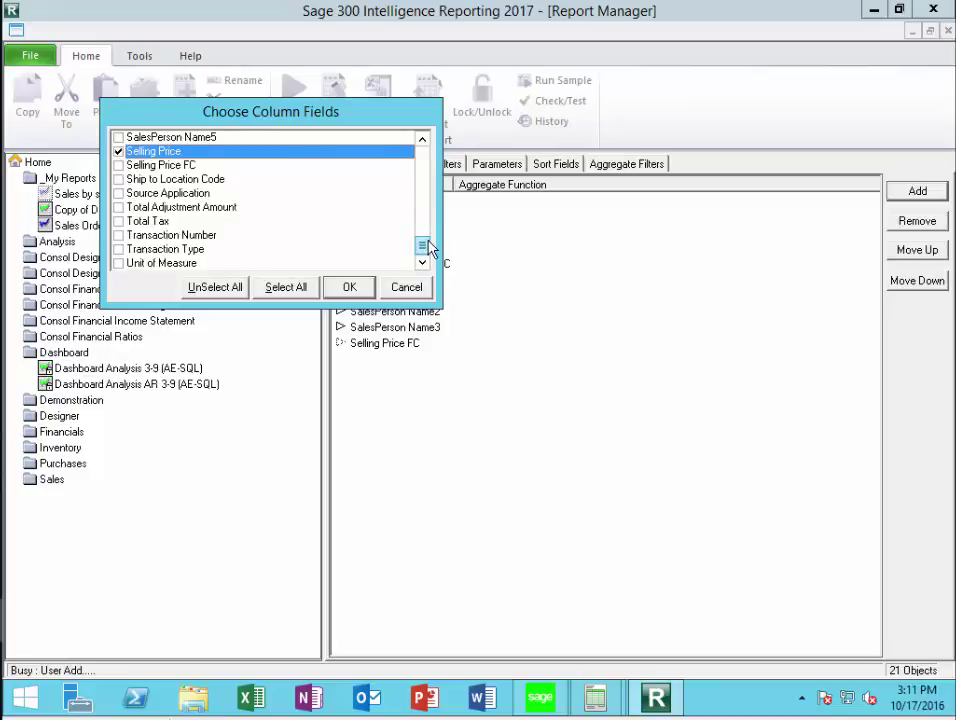
drag(426, 244, 428, 217)
click(358, 288)
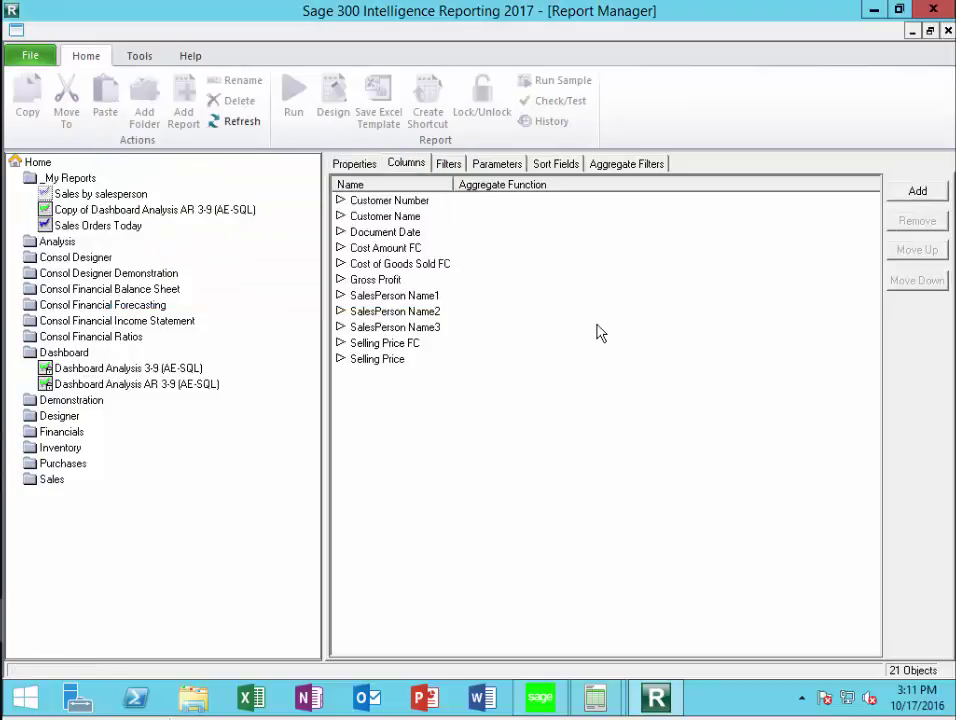
click(388, 343)
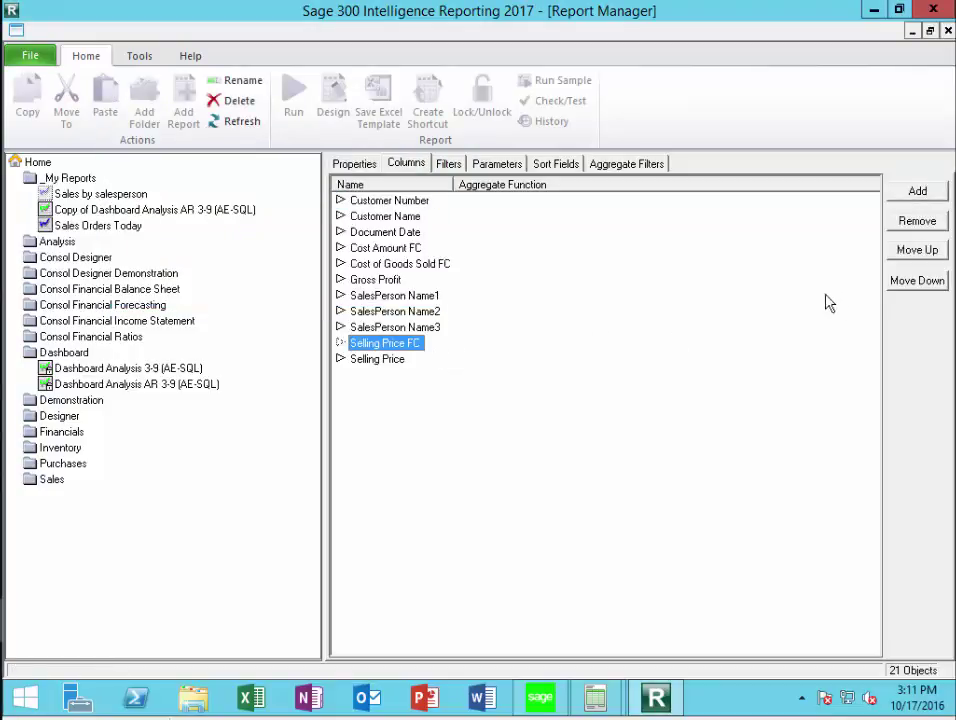
click(917, 221)
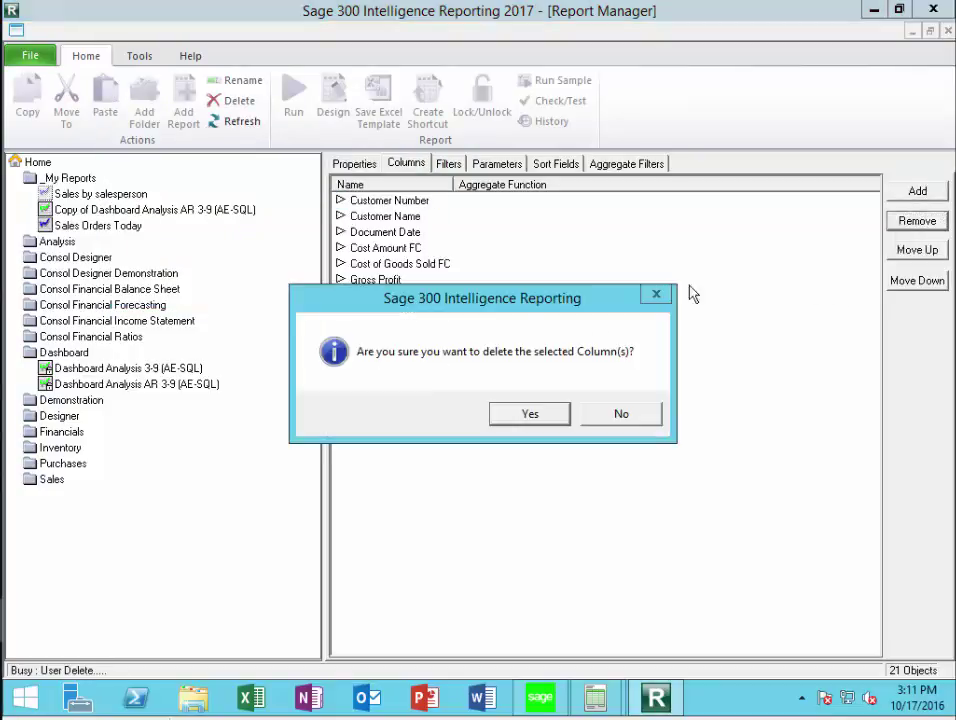
click(540, 421)
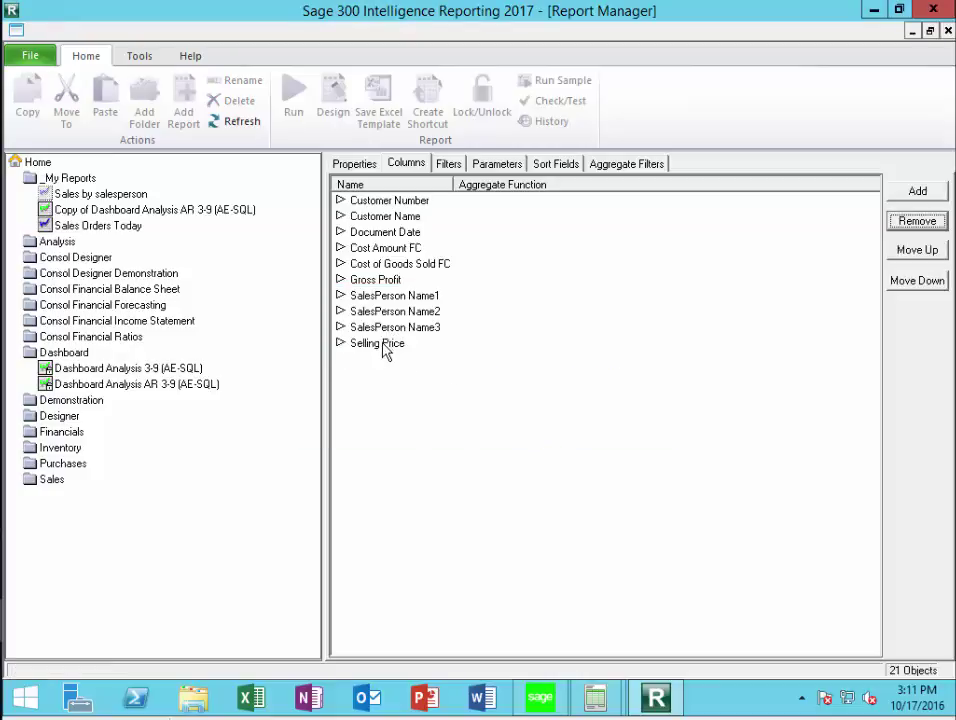
Move Gross Profit, Cost of Goods Sold FC and Cost Amount FC down so Gross Profit ends the list
click(360, 283)
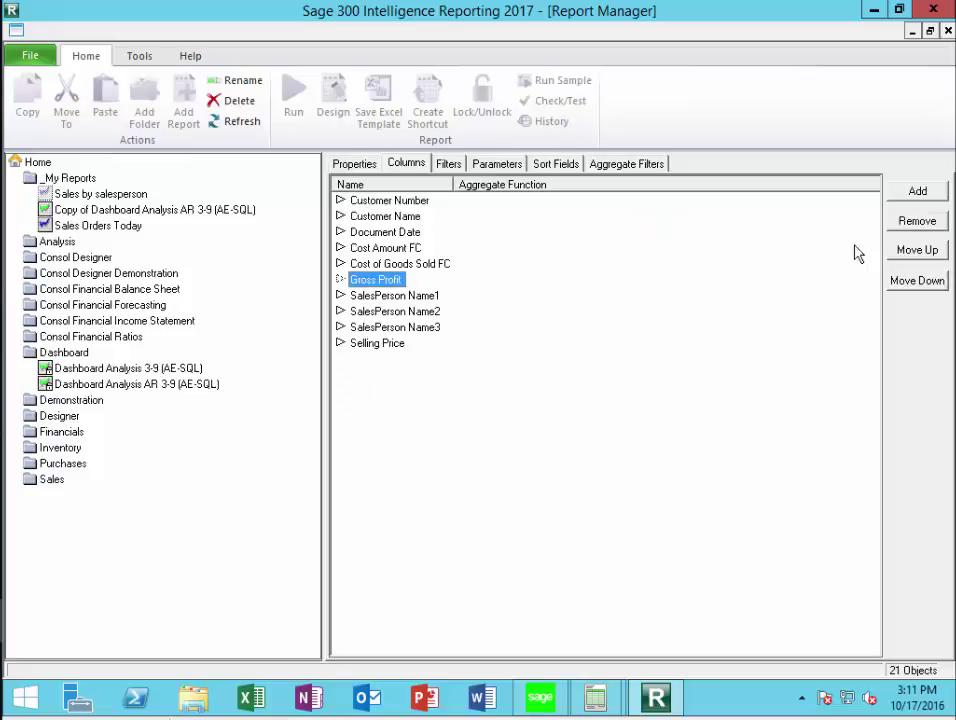
click(920, 282)
click(920, 282)
click(920, 282)
click(920, 282)
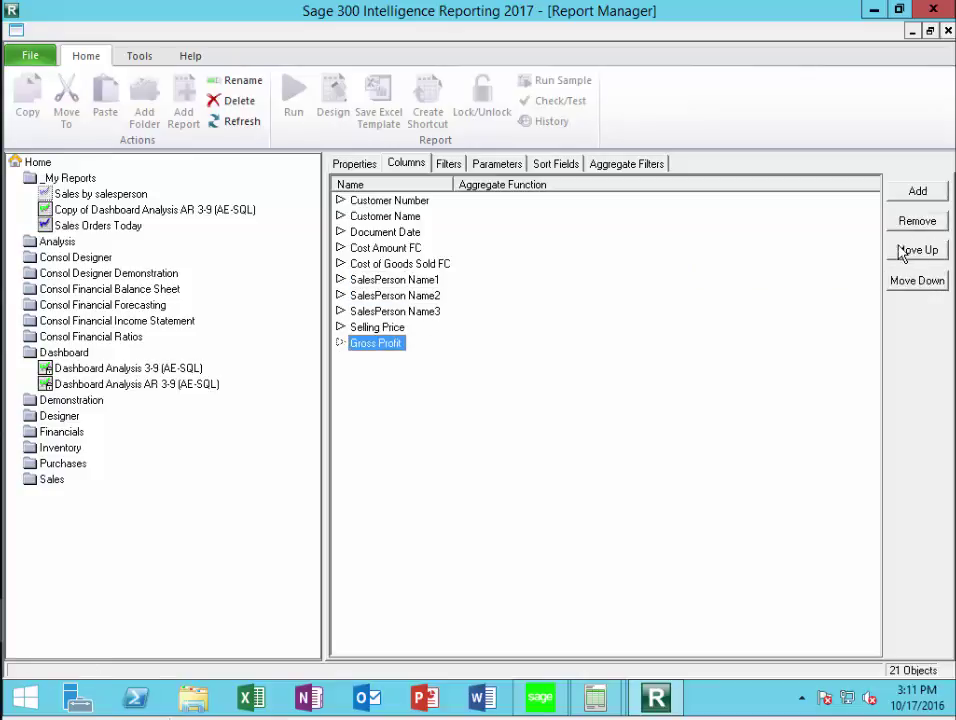
click(372, 263)
click(920, 282)
click(920, 282)
click(920, 282)
click(920, 282)
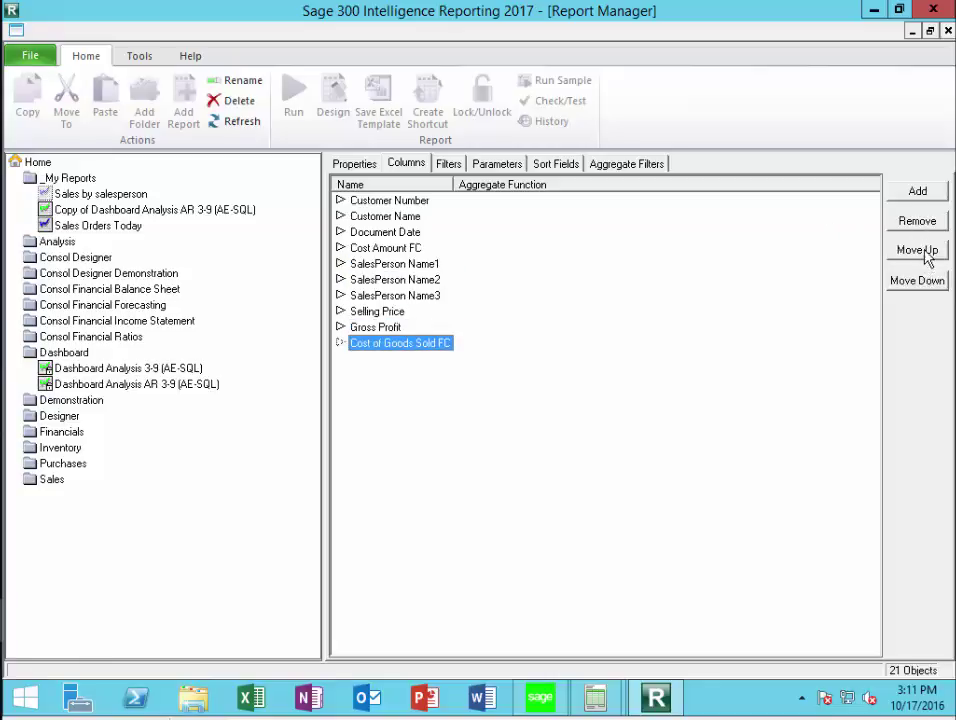
click(394, 249)
click(906, 292)
click(906, 292)
click(906, 292)
click(906, 292)
click(906, 292)
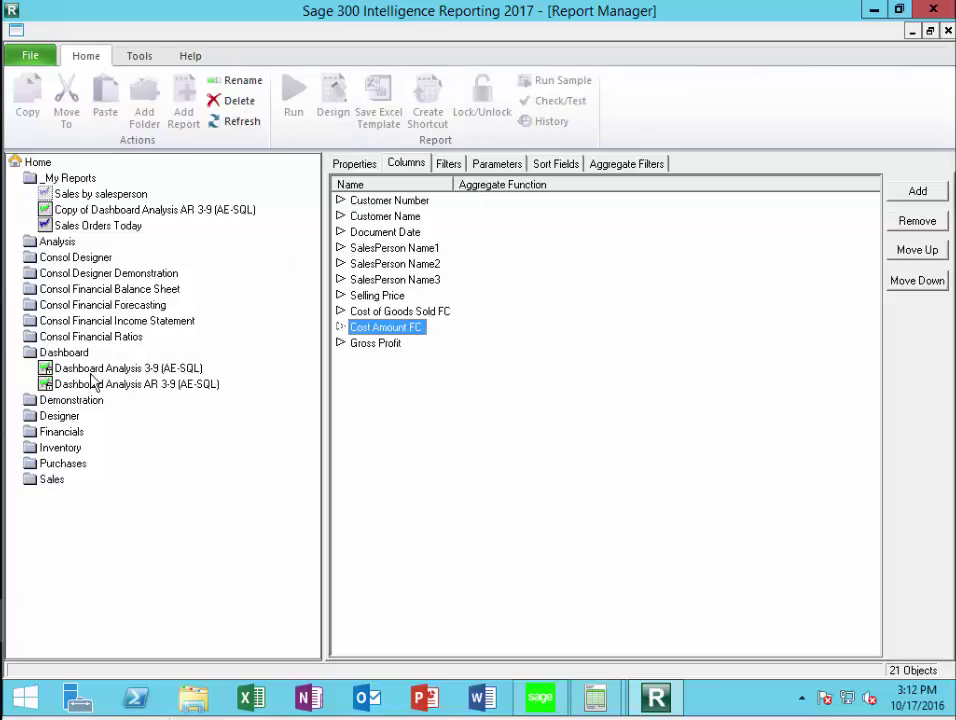
Run the Sales by salesperson report from My Reports to get its Excel output
click(74, 196)
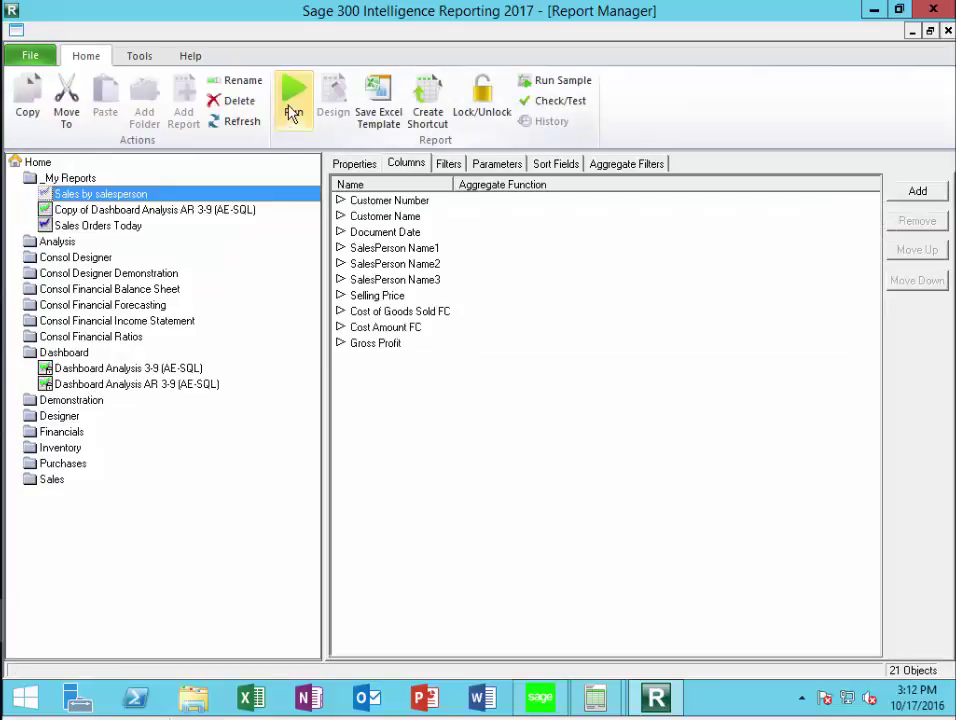
click(293, 111)
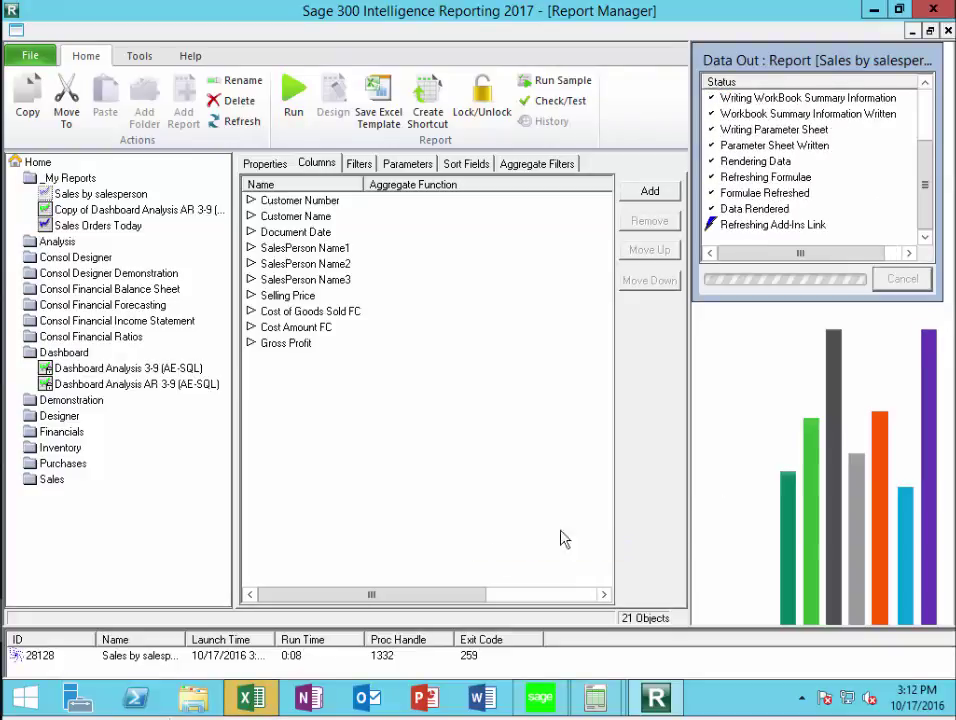
mouse_move(258, 703)
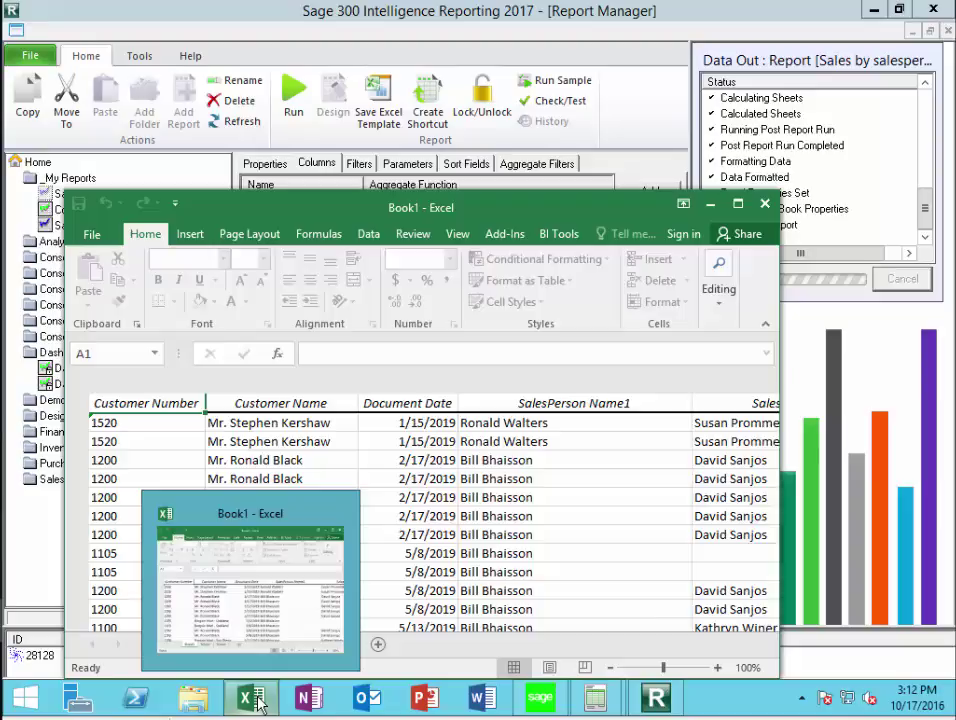
Maximize Book1, scroll through its salesperson and cost columns, then close it without saving
click(739, 206)
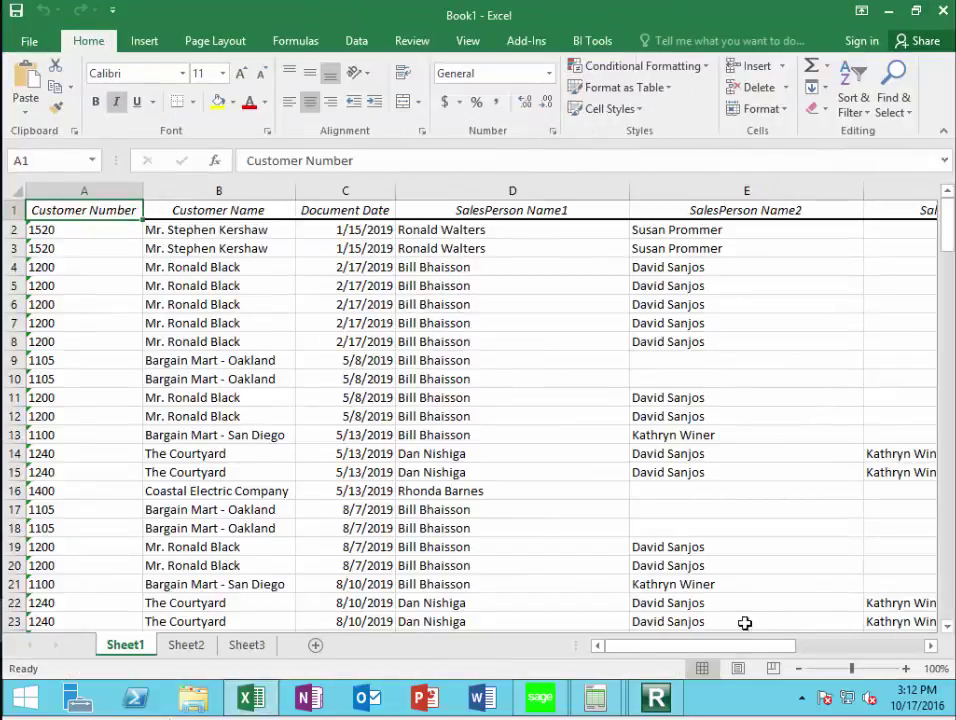
drag(751, 645, 911, 668)
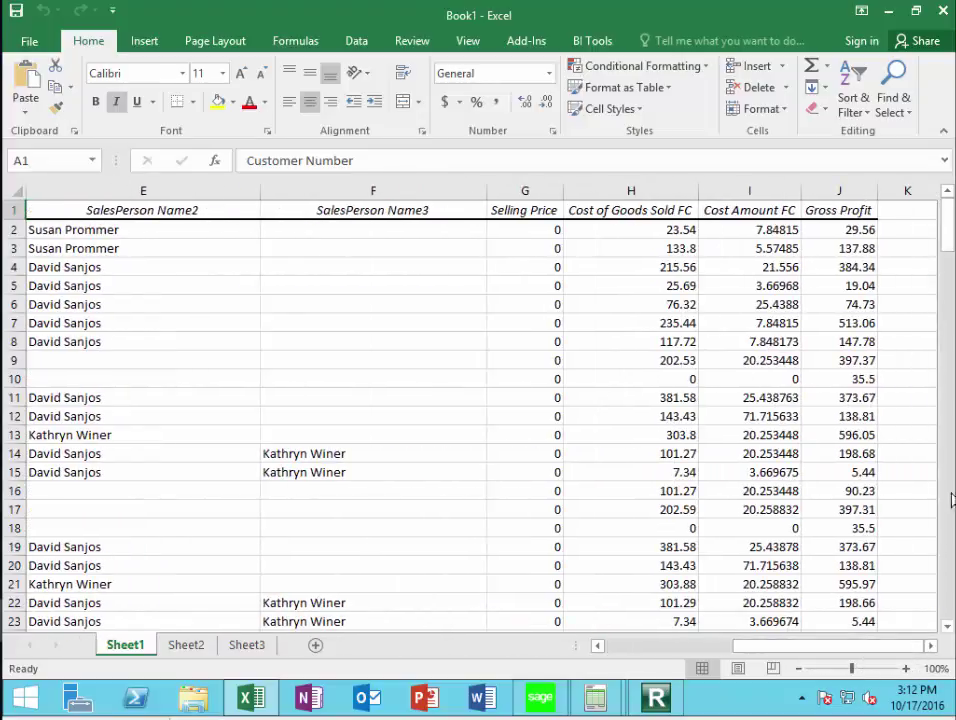
mouse_move(947, 232)
mouse_down()
mouse_move(946, 570)
mouse_move(946, 232)
mouse_up()
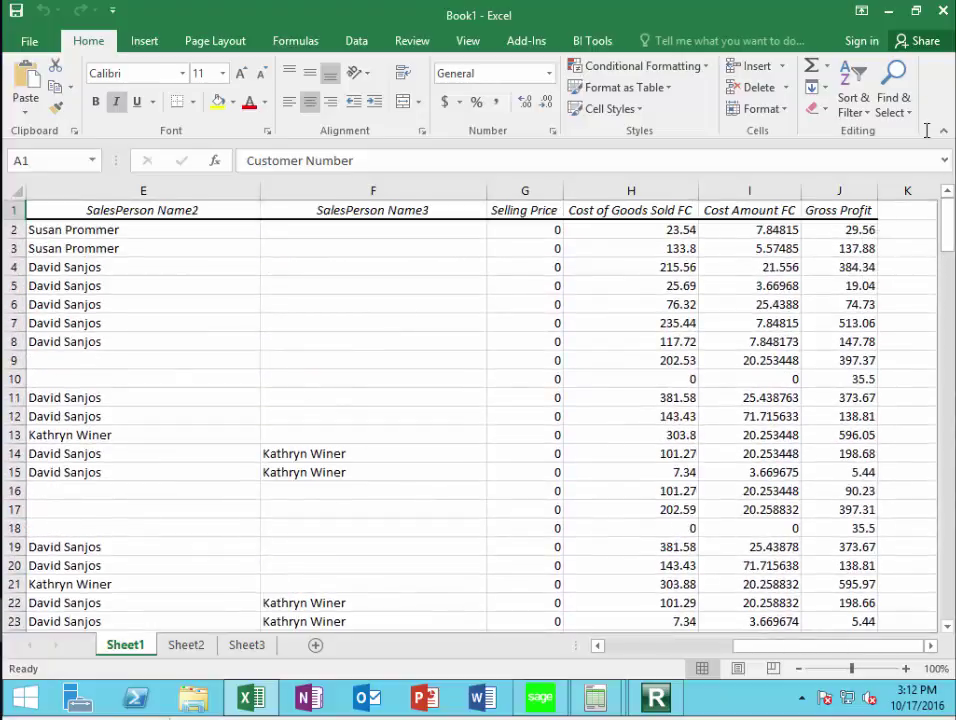
click(943, 10)
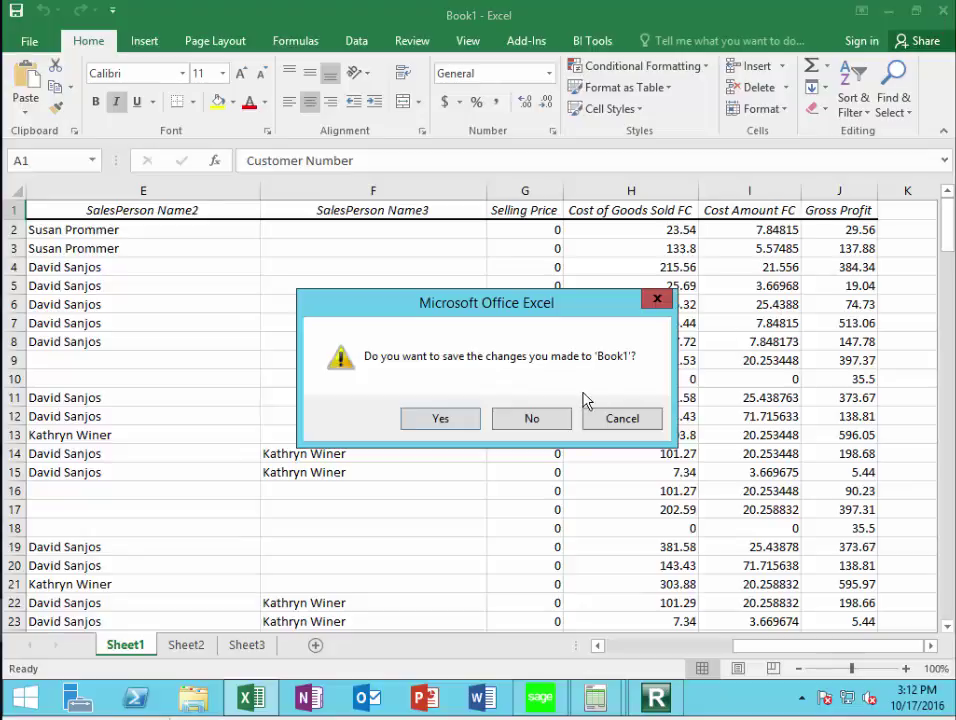
click(518, 420)
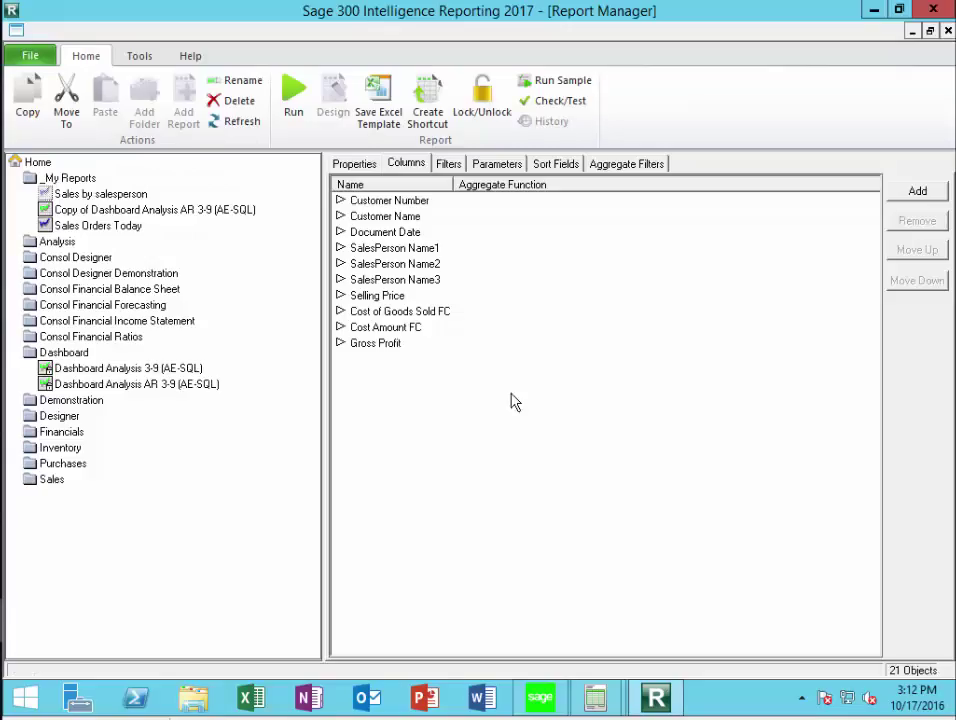
click(494, 165)
click(918, 192)
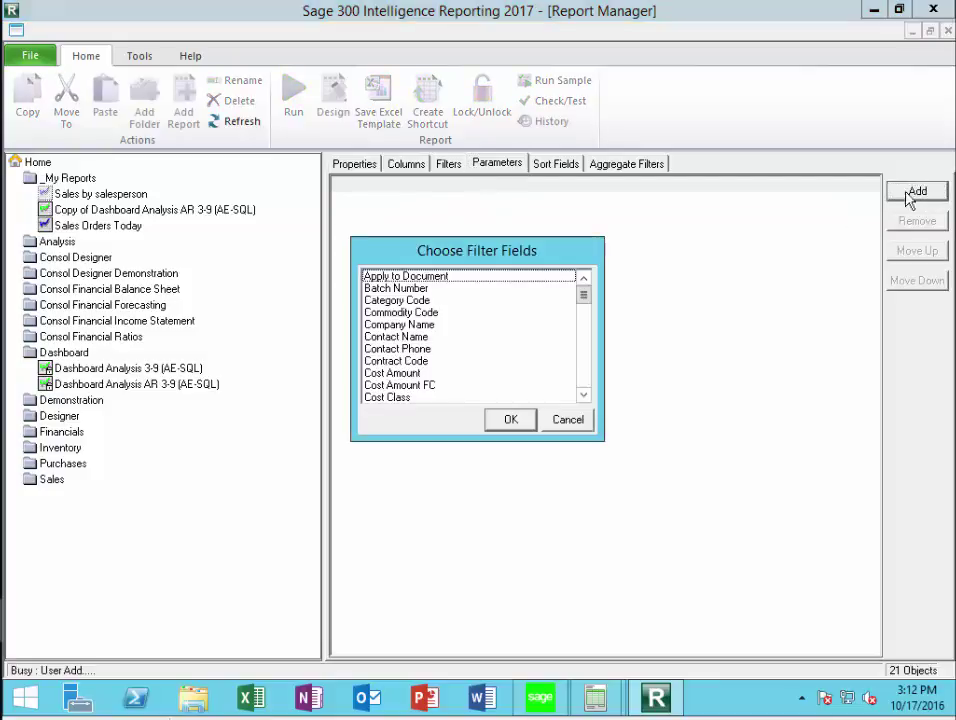
click(587, 378)
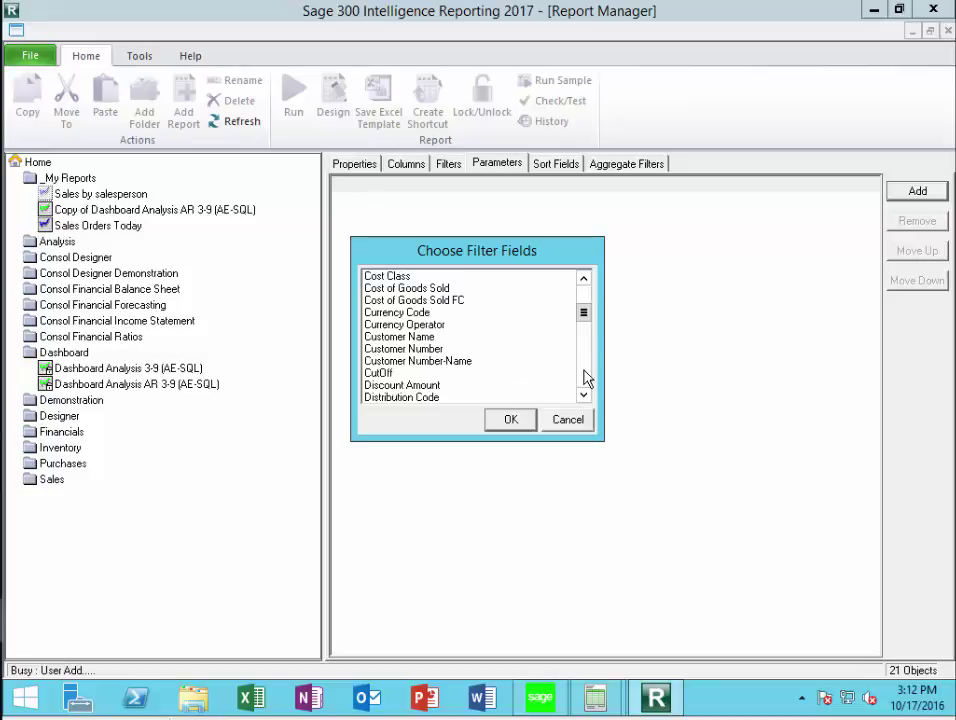
click(587, 378)
click(452, 300)
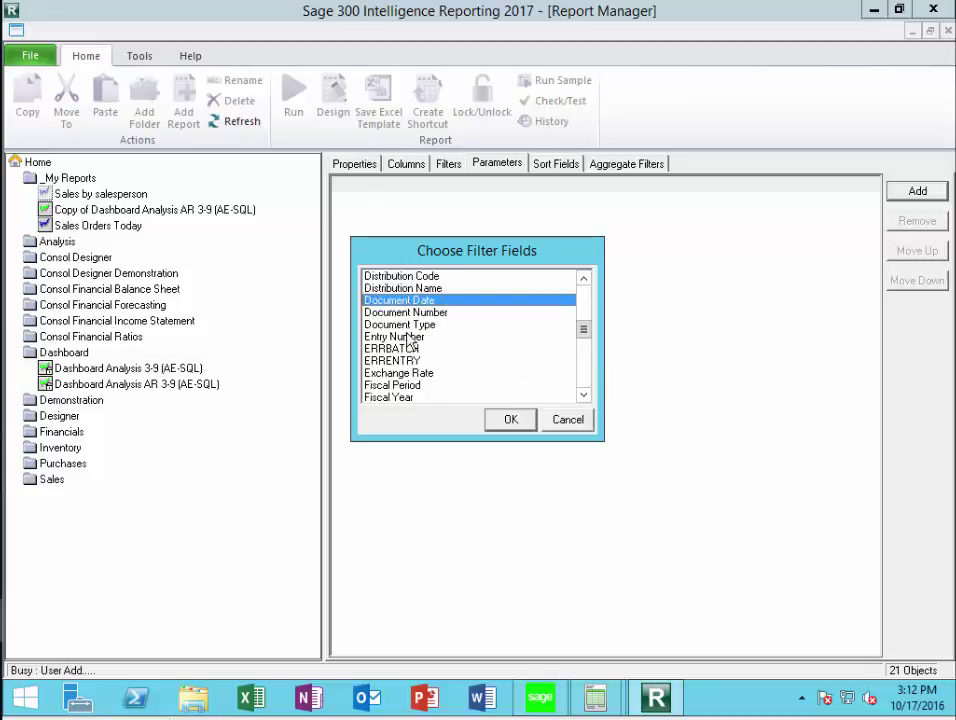
click(511, 420)
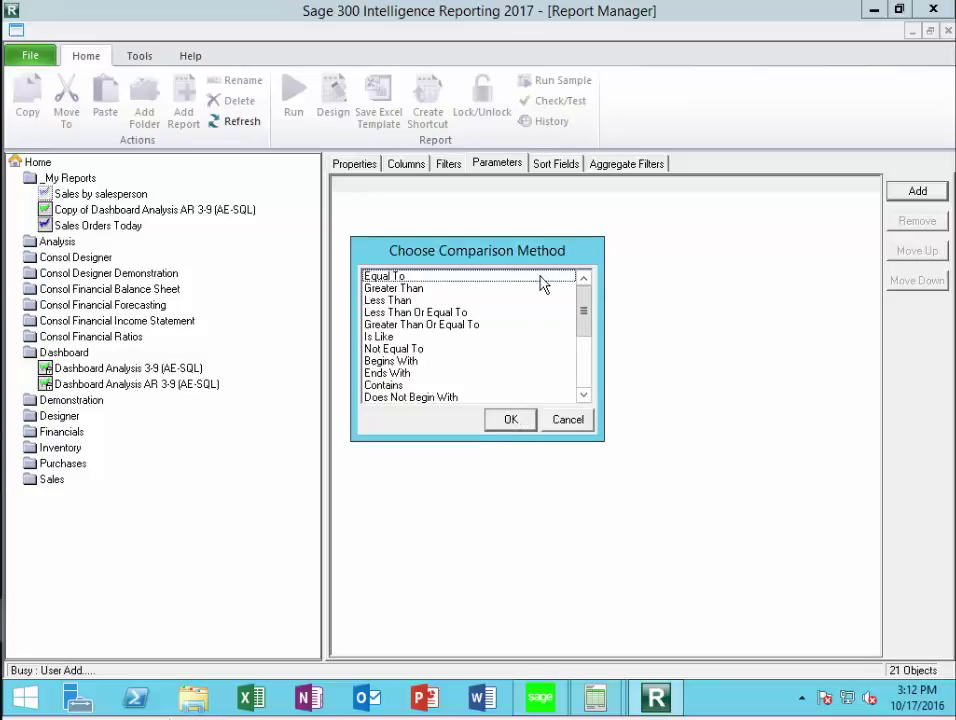
click(421, 326)
click(505, 422)
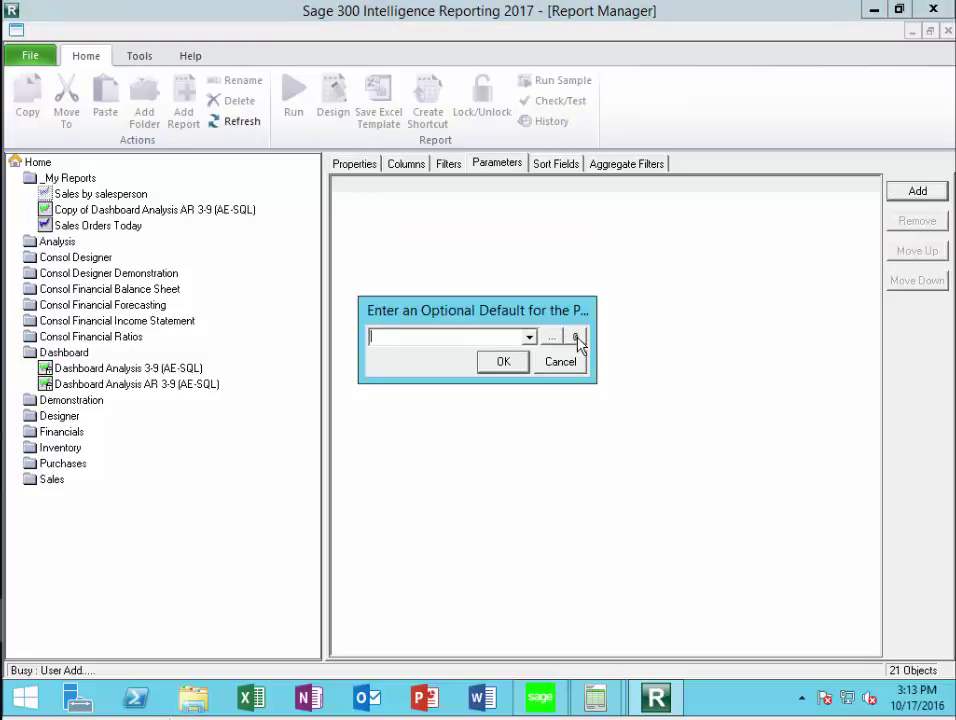
click(576, 338)
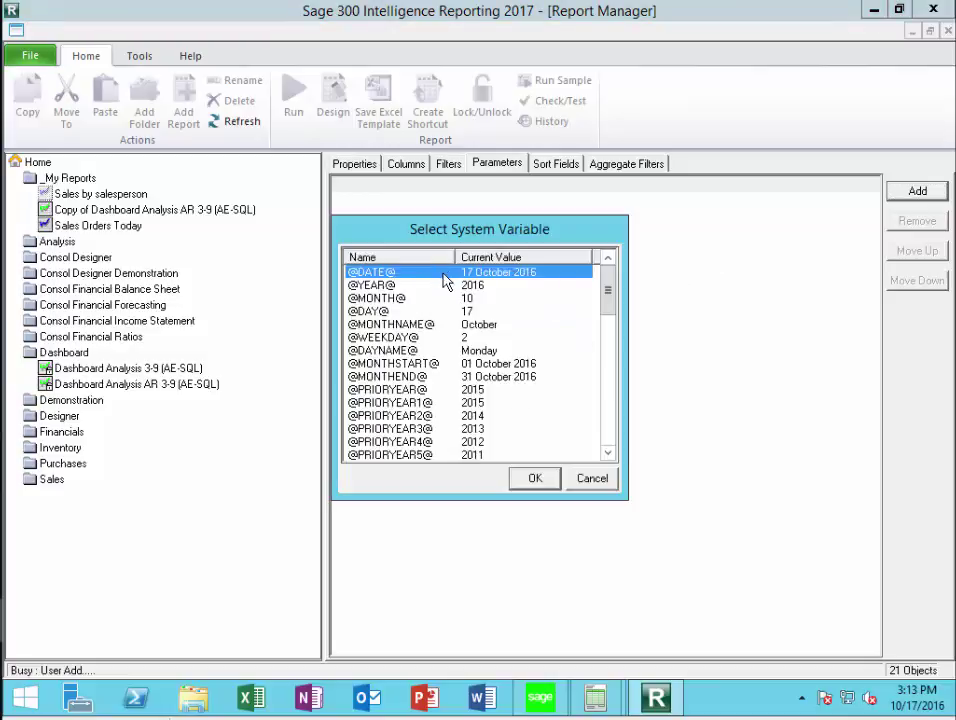
click(549, 479)
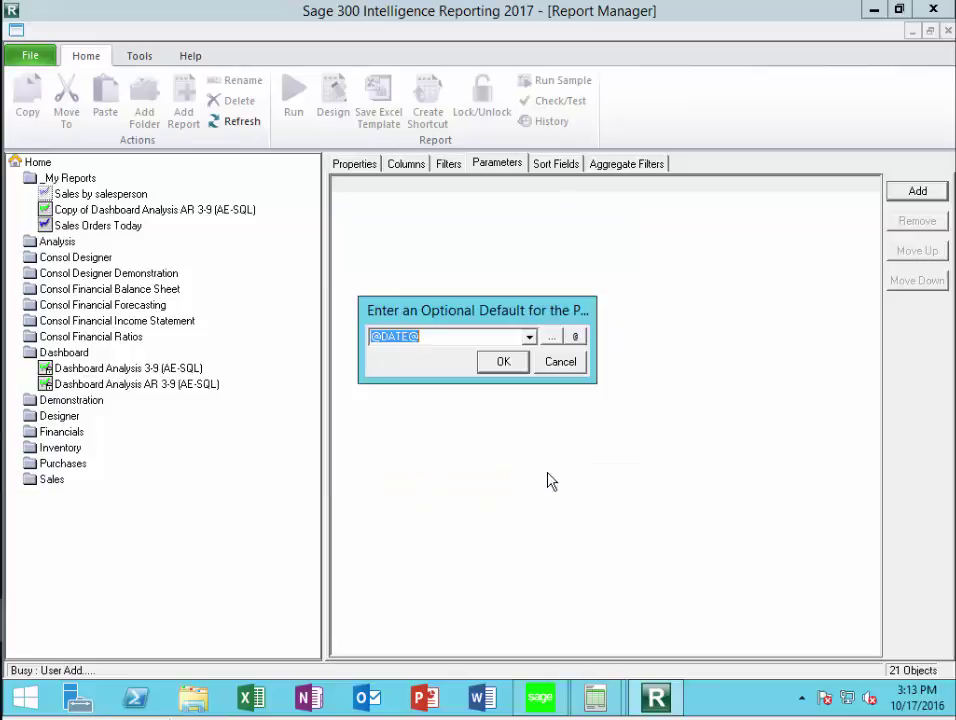
click(508, 363)
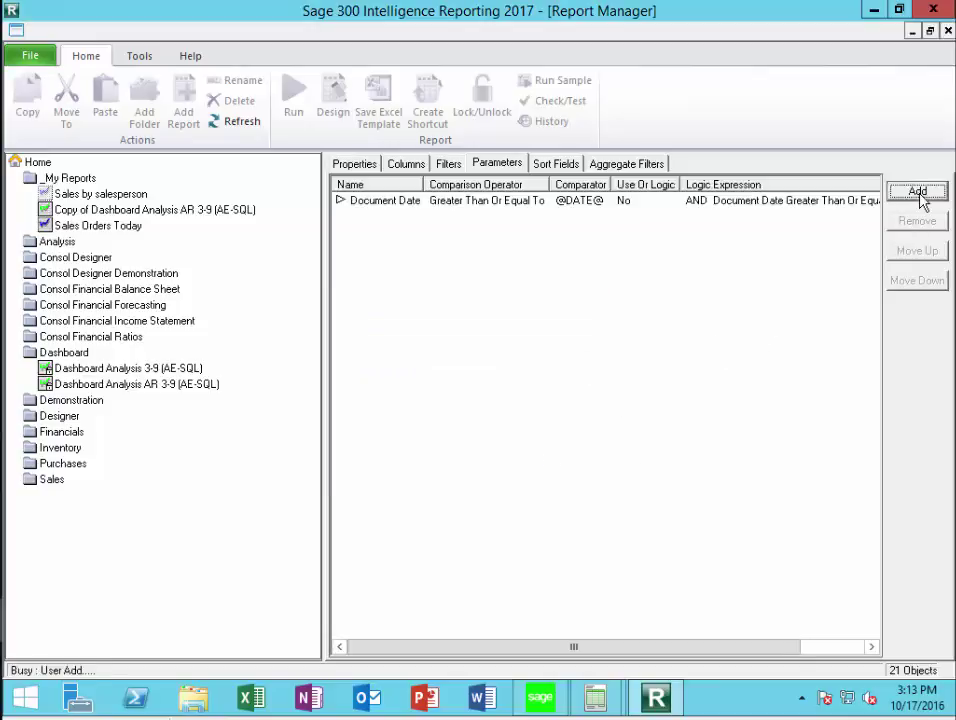
click(584, 380)
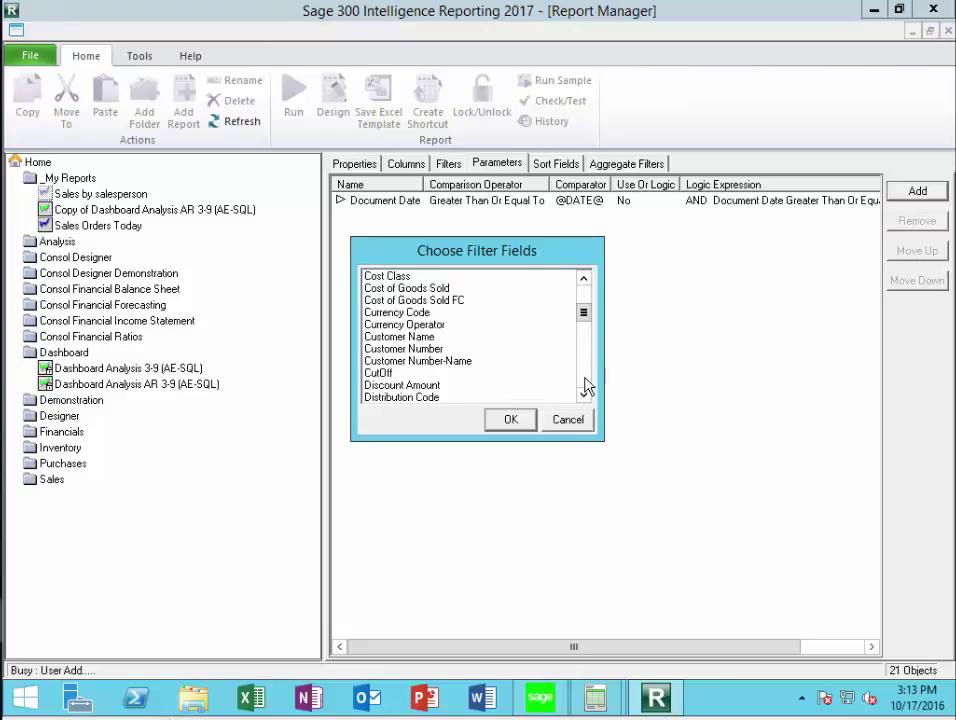
click(586, 387)
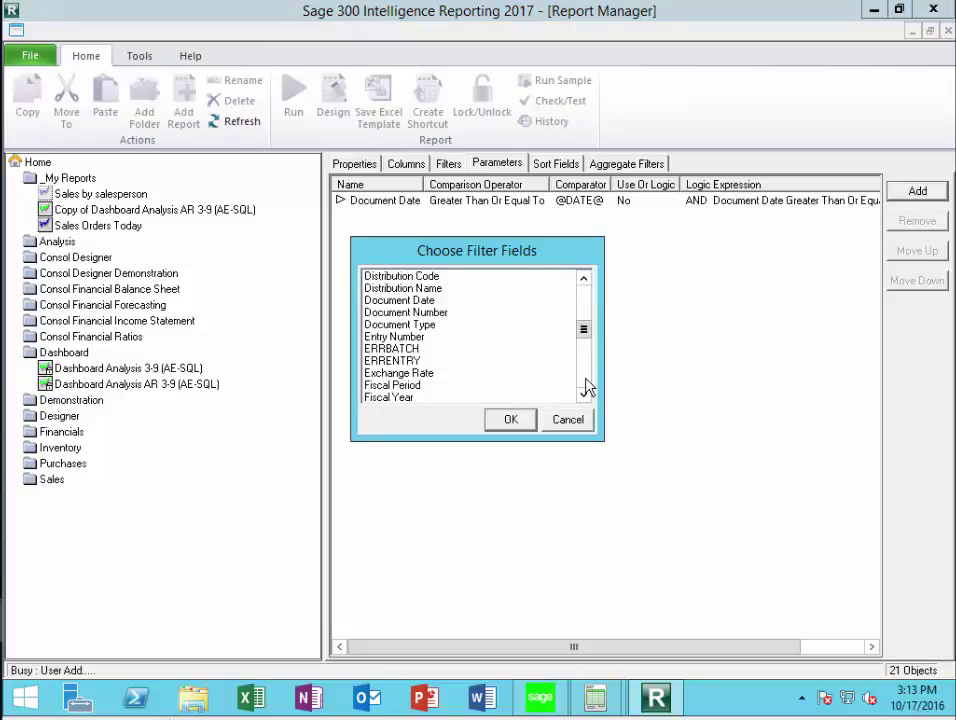
click(428, 313)
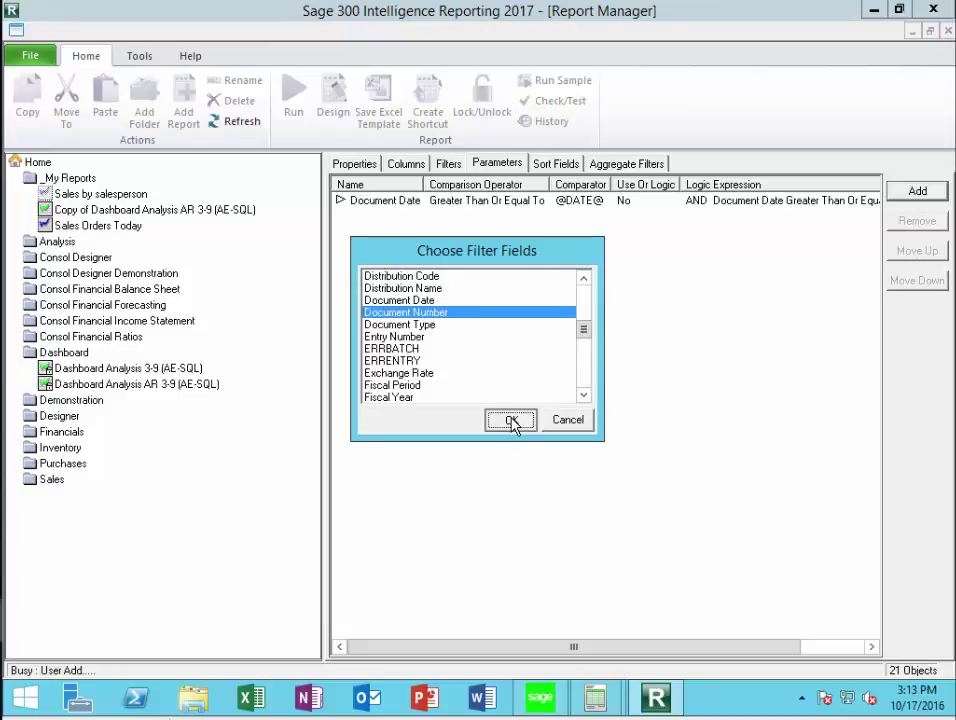
click(511, 420)
click(420, 312)
click(513, 422)
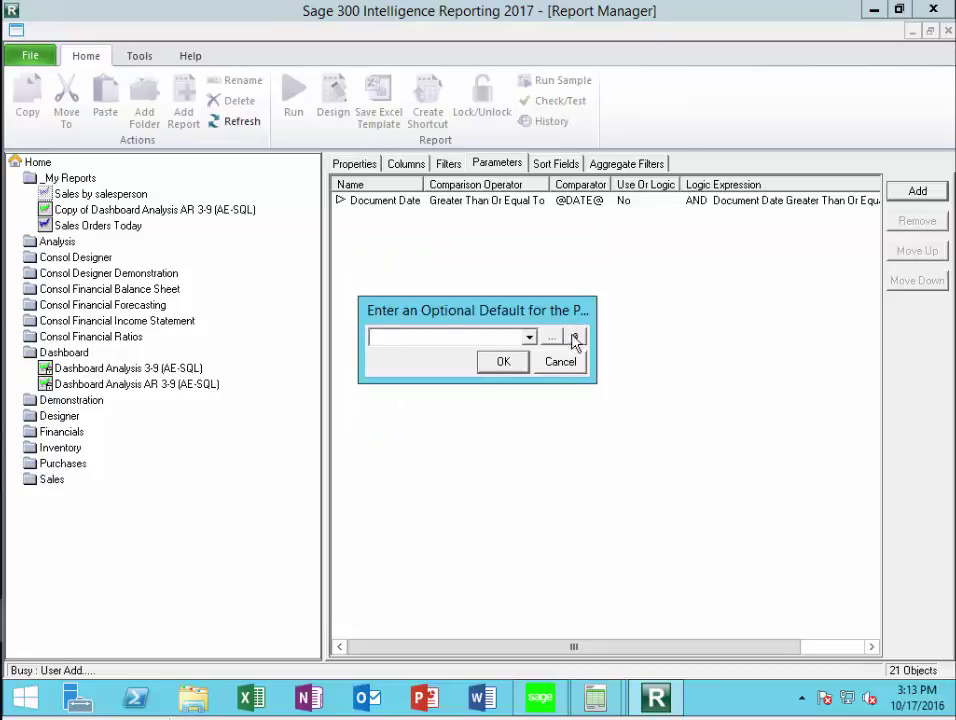
click(575, 337)
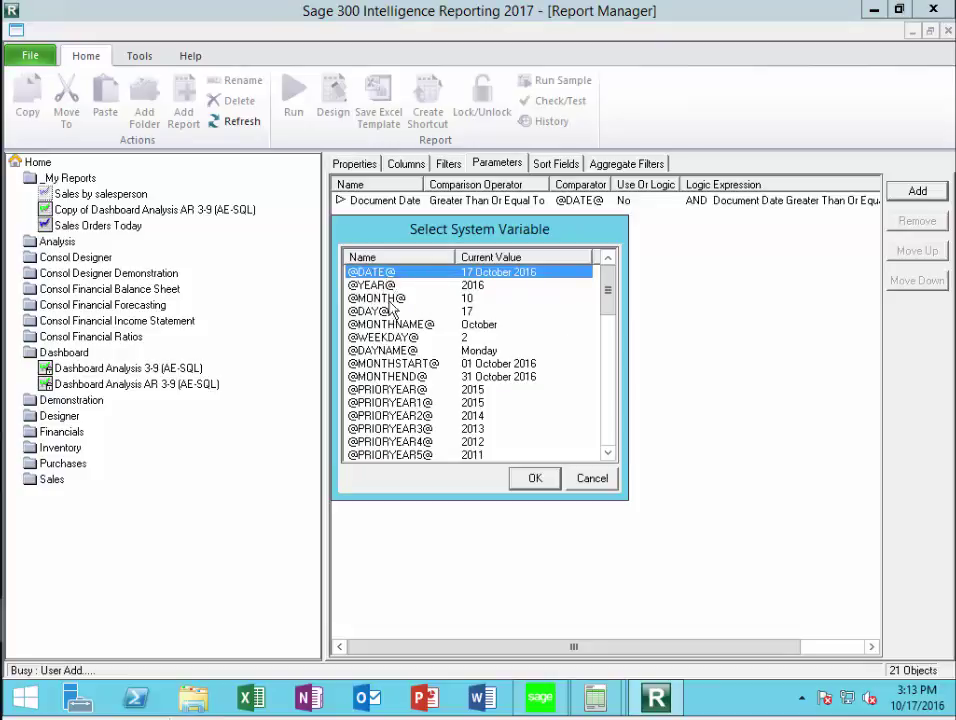
click(536, 479)
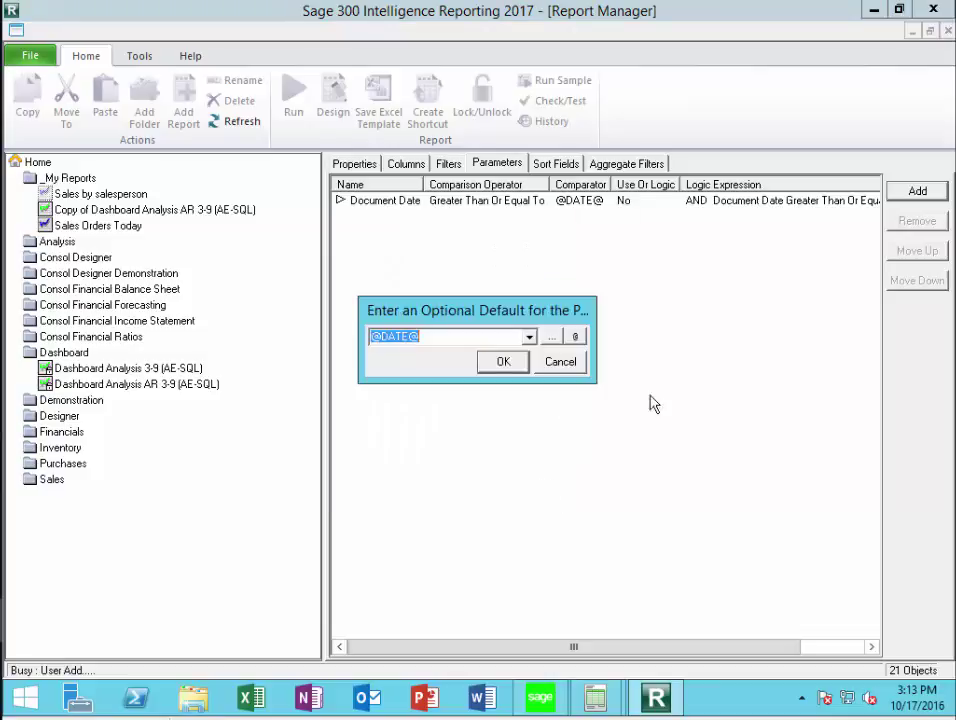
click(503, 362)
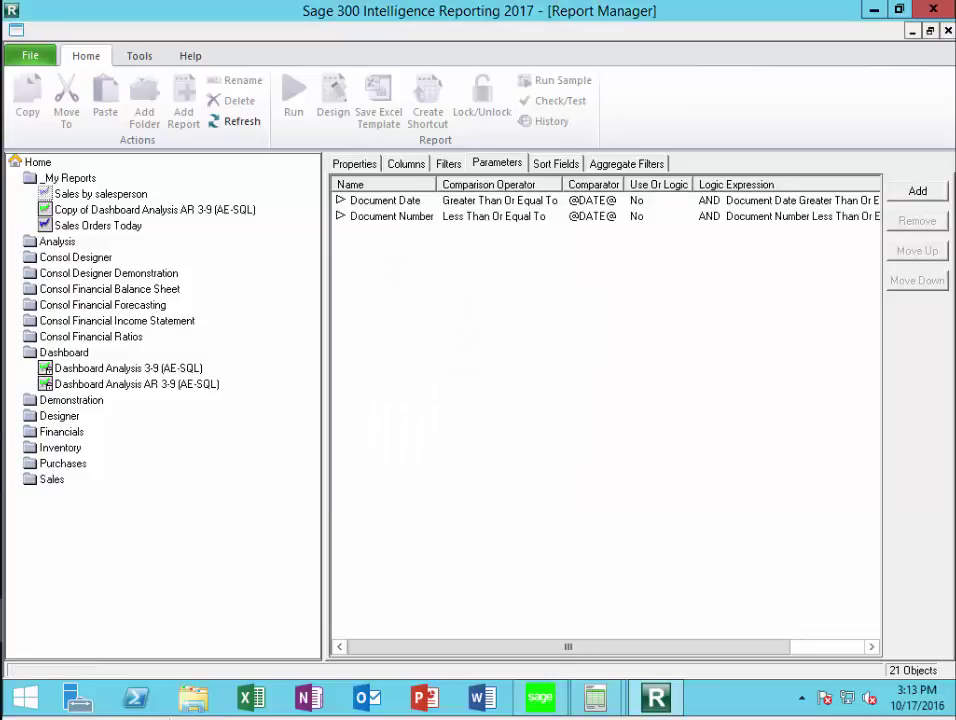
Delete the Document Number parameter
click(391, 216)
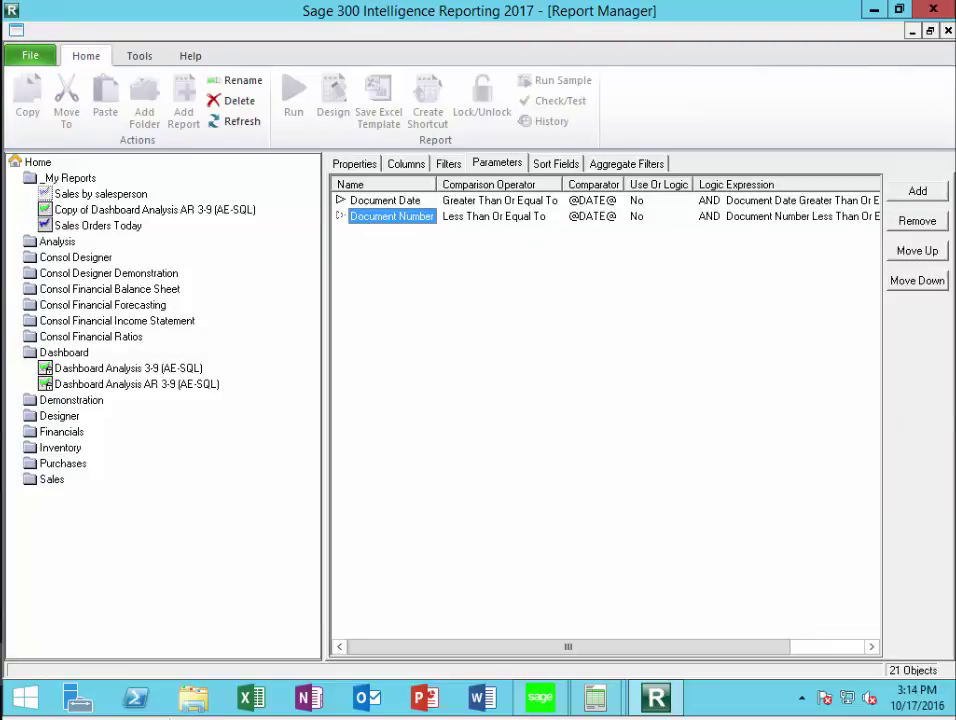
click(918, 222)
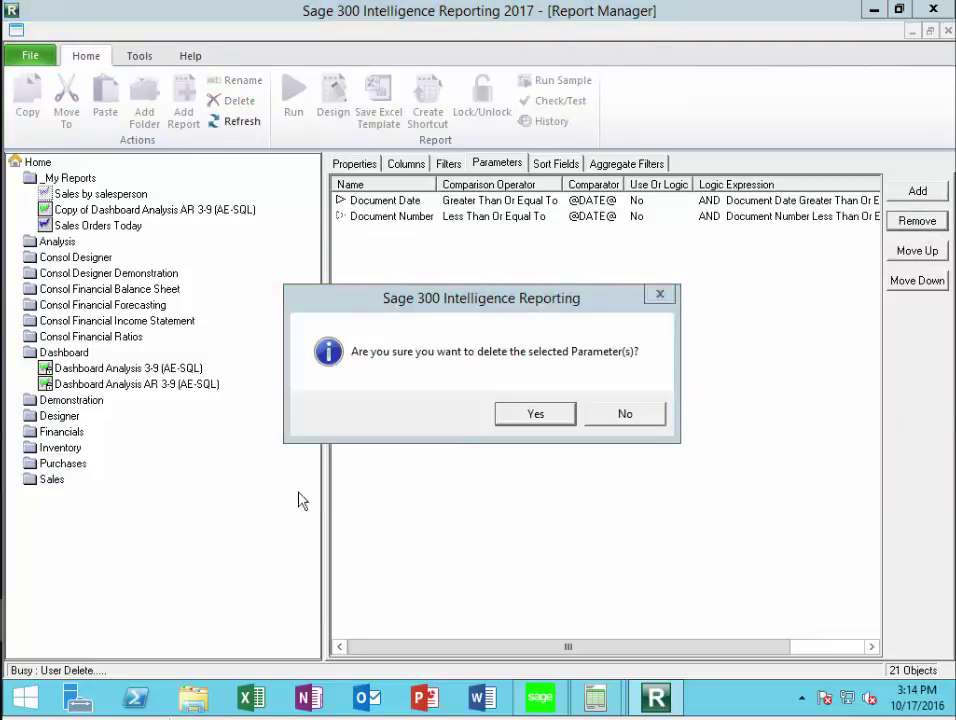
click(521, 416)
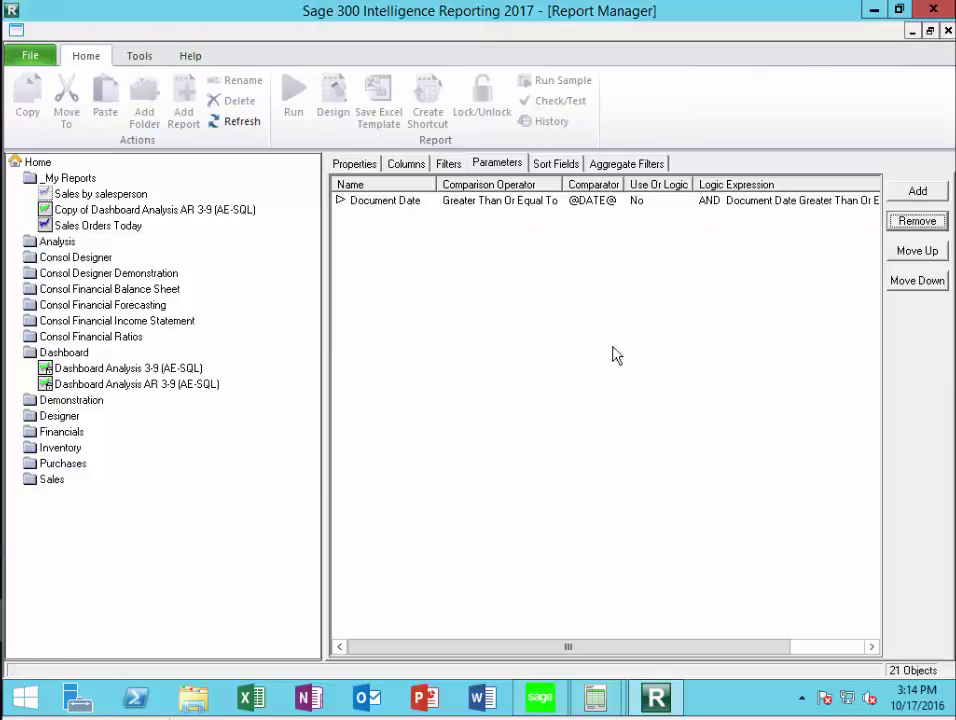
click(914, 192)
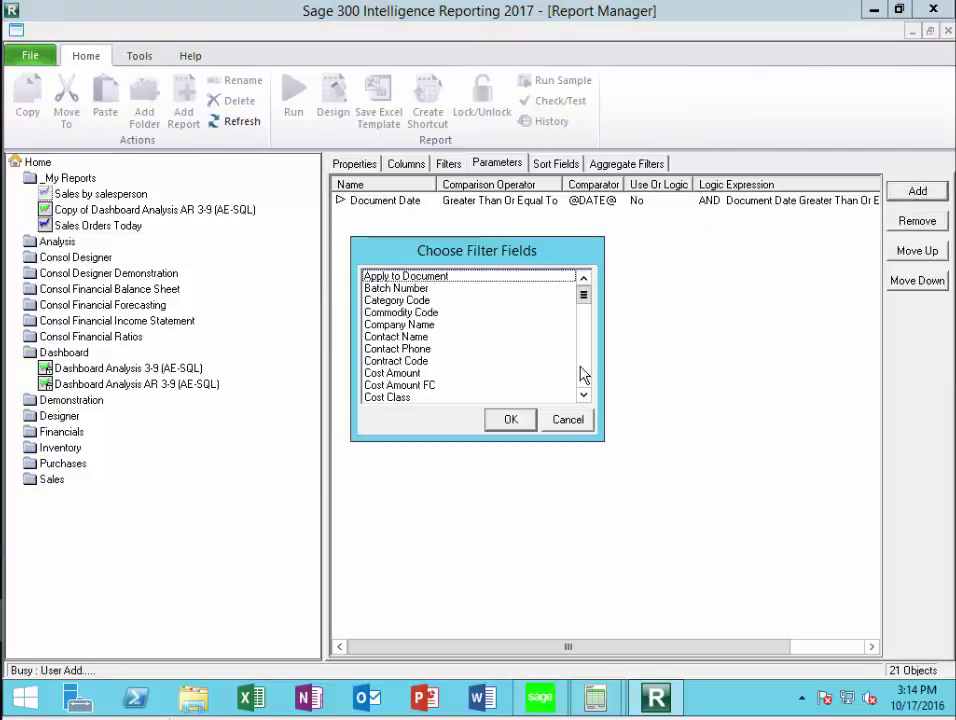
scroll(584, 374, down, 7)
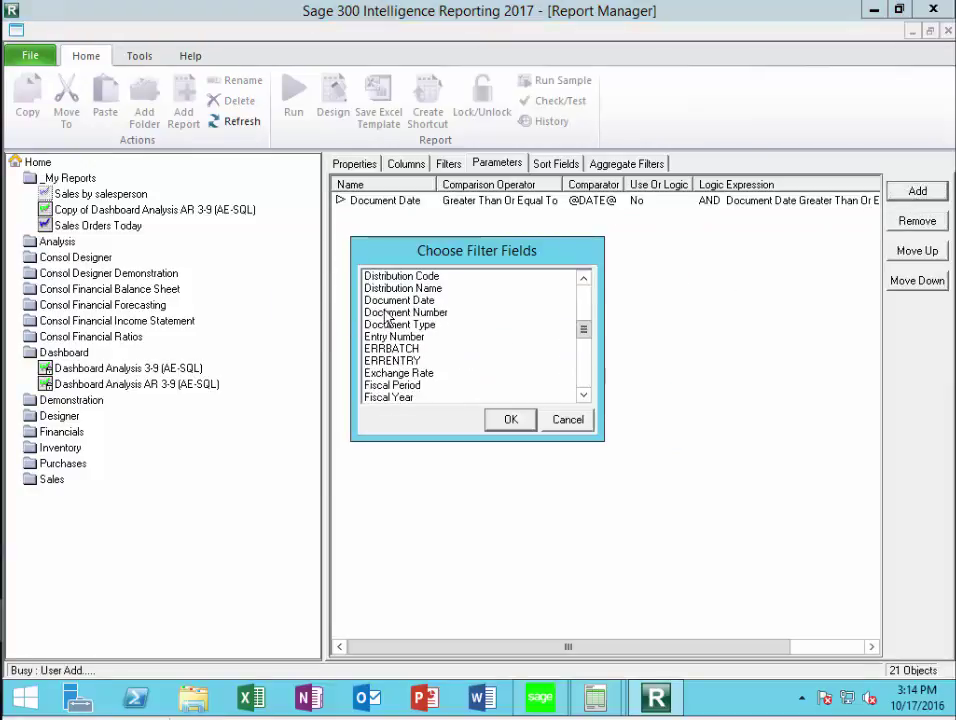
click(398, 300)
click(495, 421)
click(453, 303)
click(438, 313)
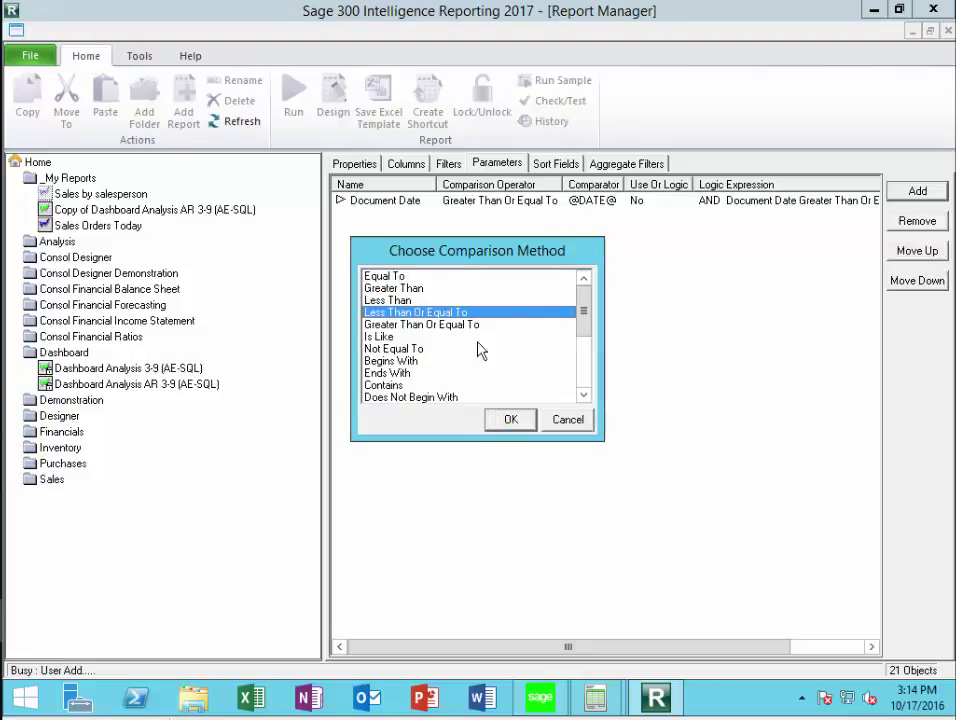
click(515, 423)
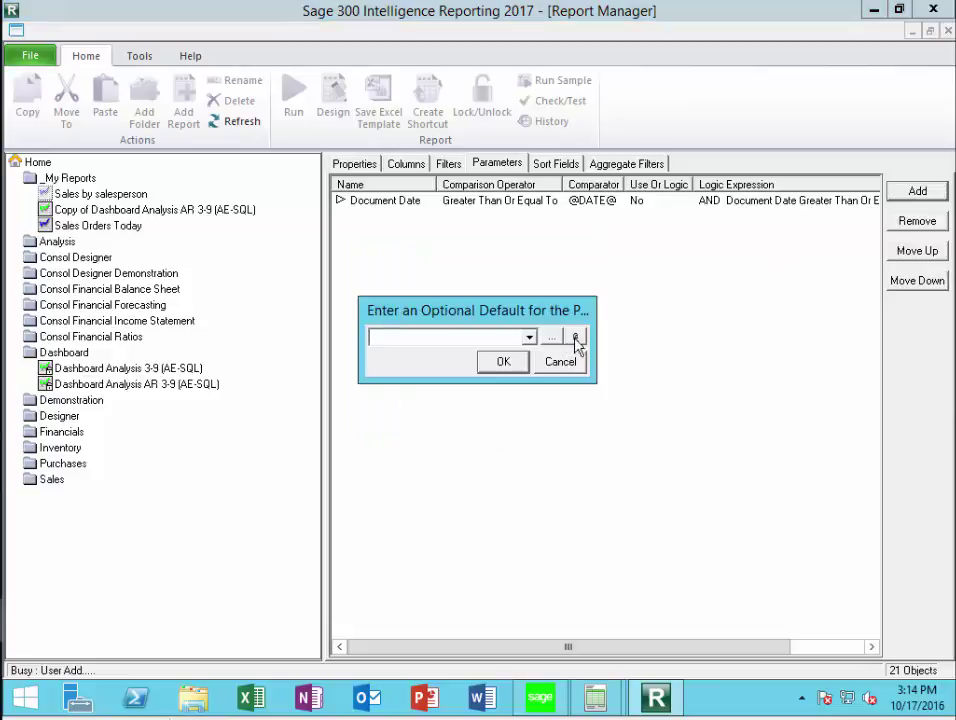
click(576, 338)
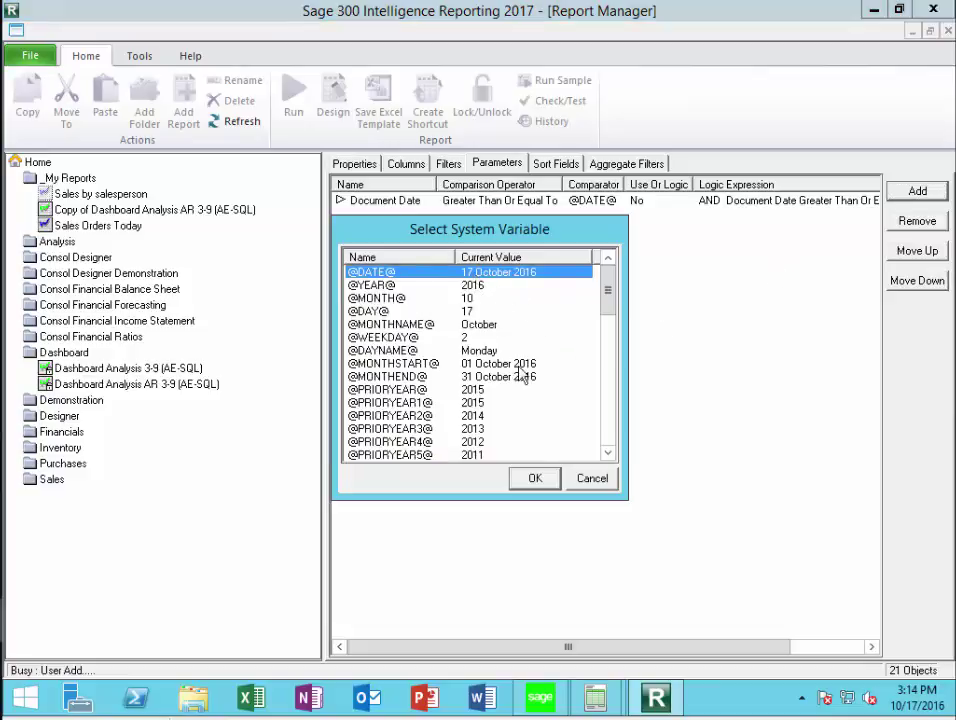
click(536, 478)
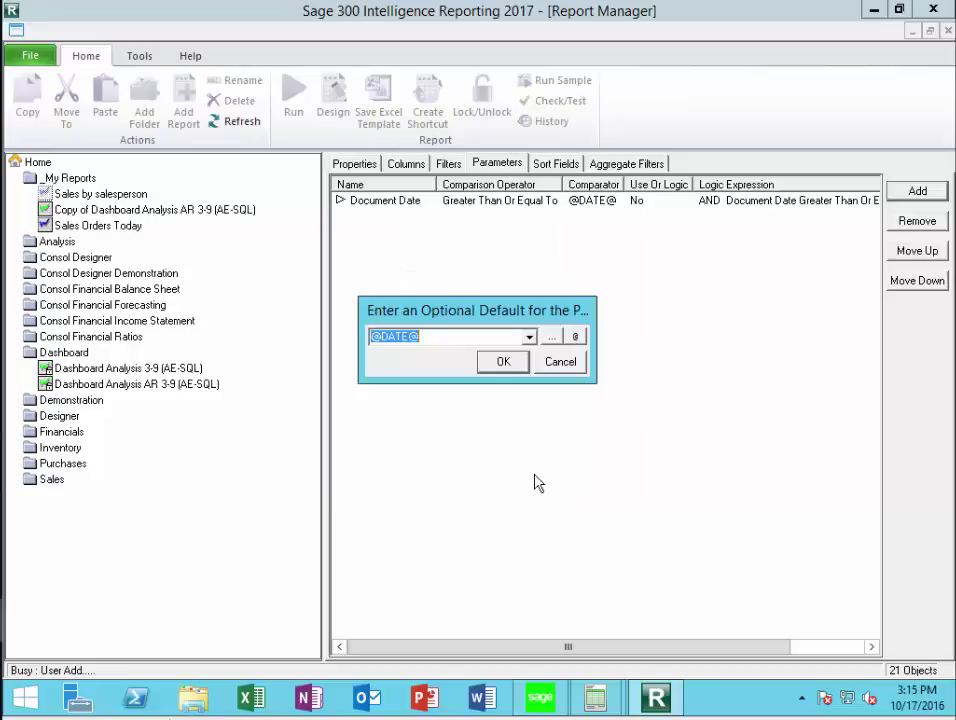
click(505, 362)
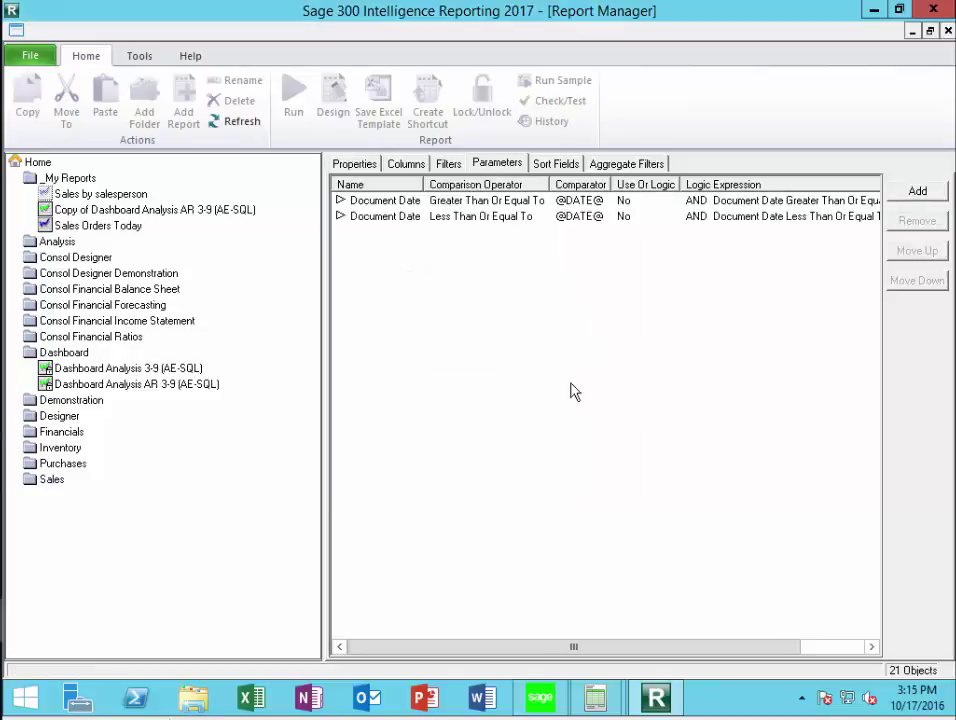
key(Tab)
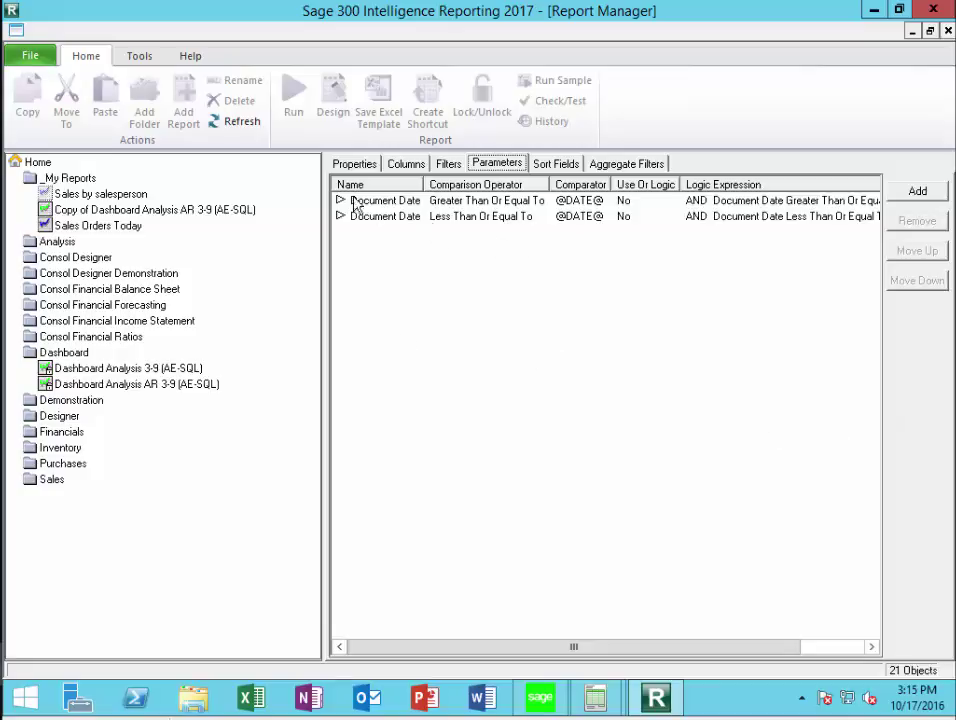
Add Line Sales Amount excl TIP FC and Line Sales Amount Incl TIP FC as columns
click(403, 162)
click(915, 191)
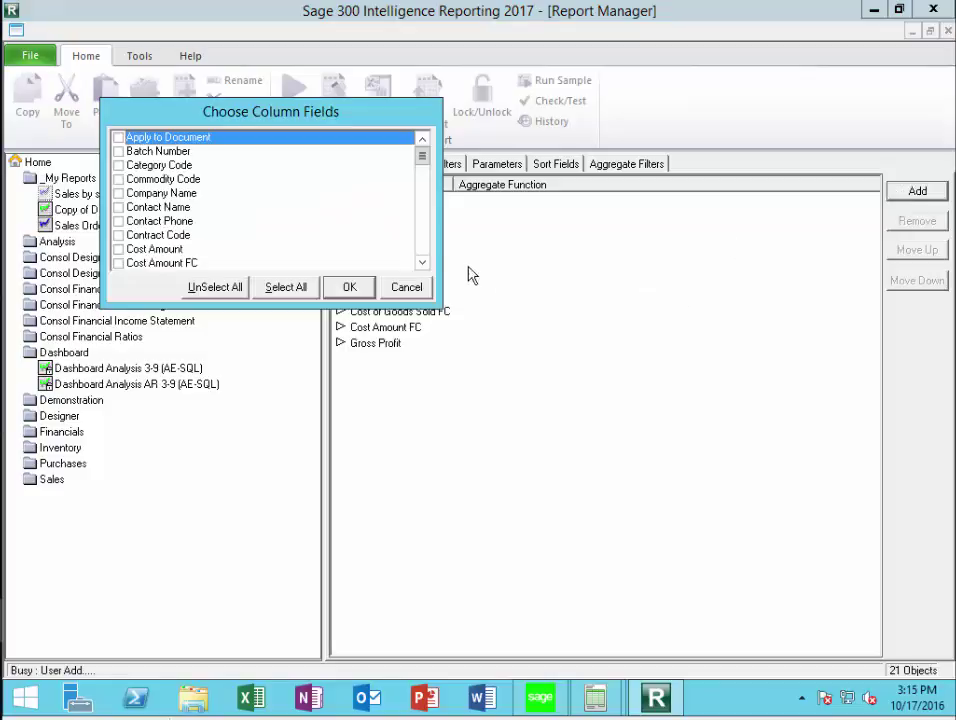
scroll(425, 258, down, 6)
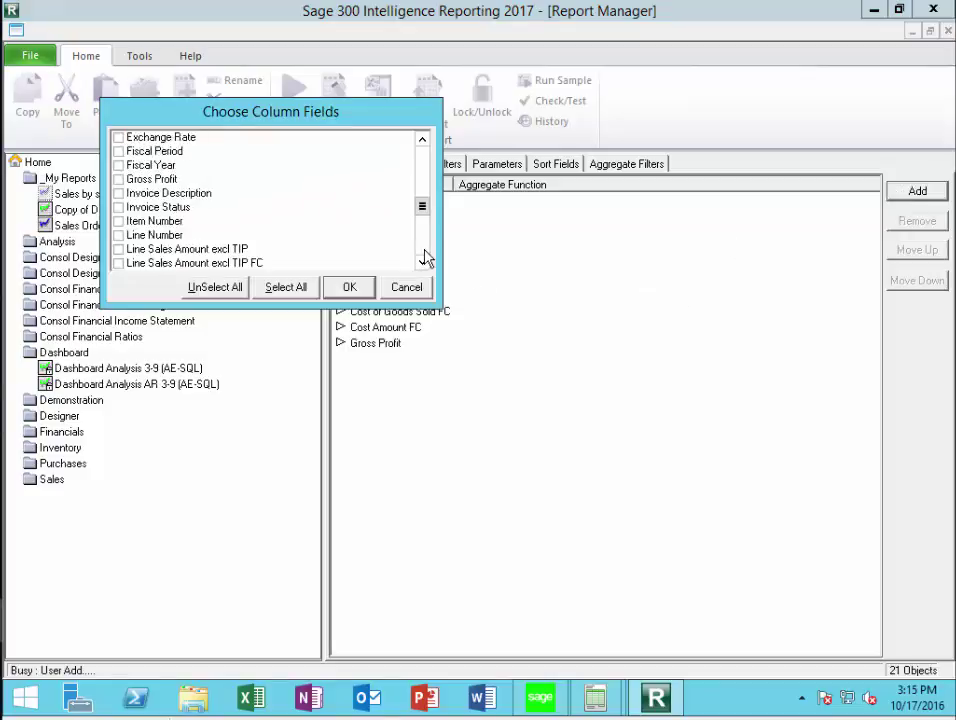
scroll(425, 258, down, 3)
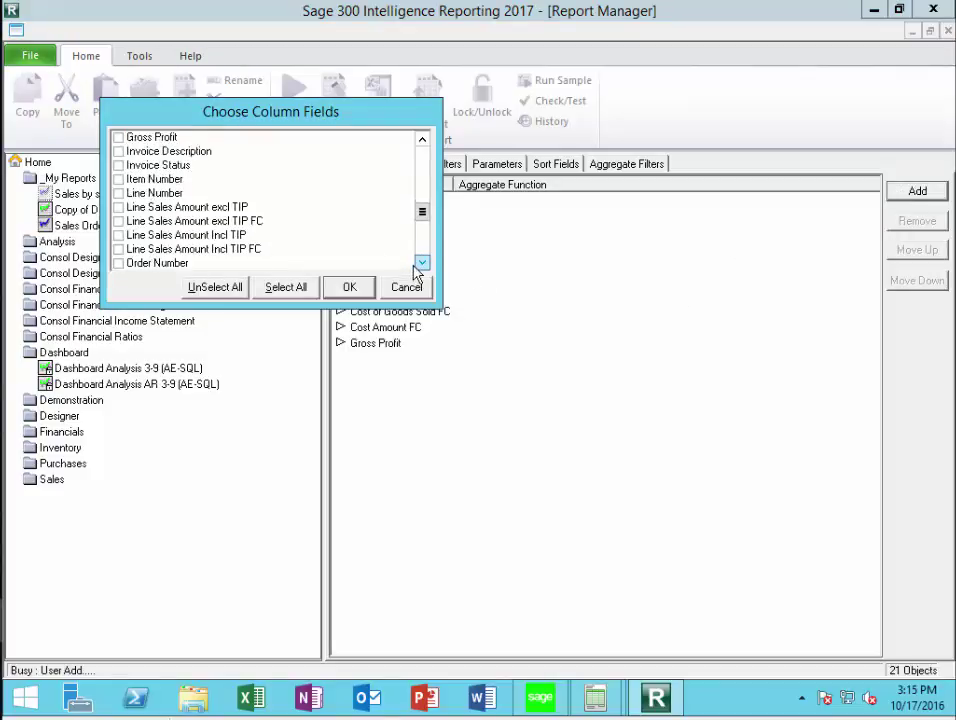
click(119, 250)
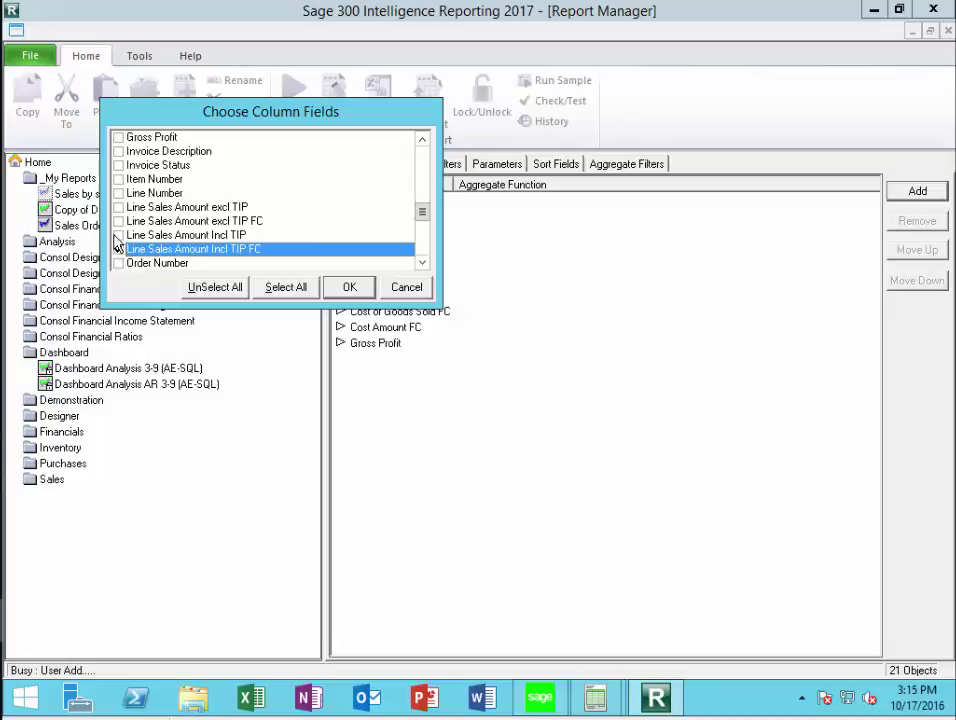
click(119, 221)
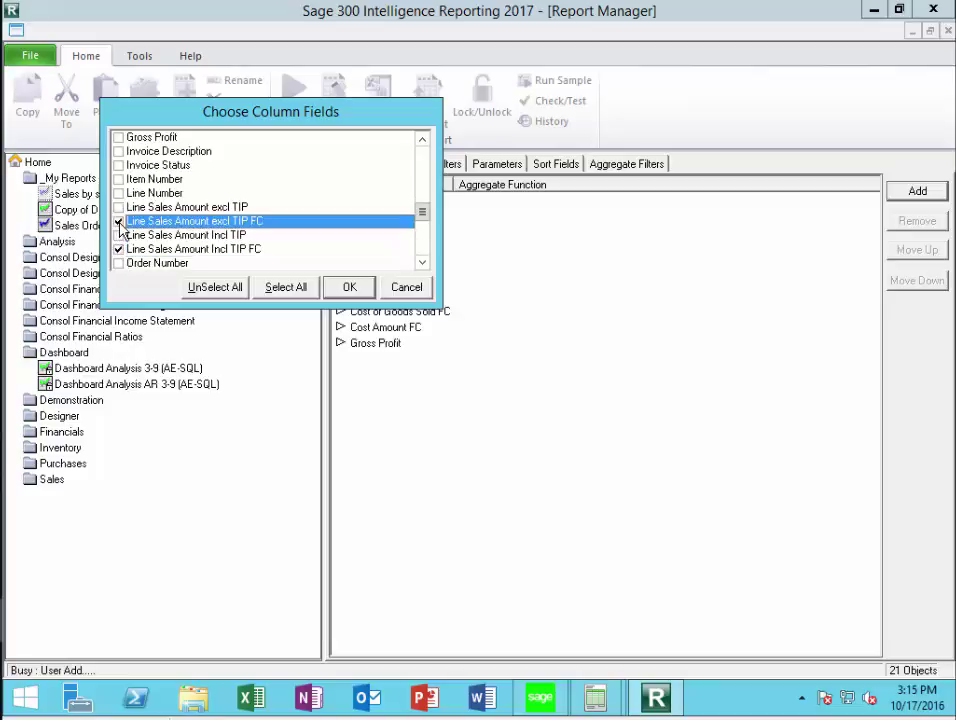
click(348, 288)
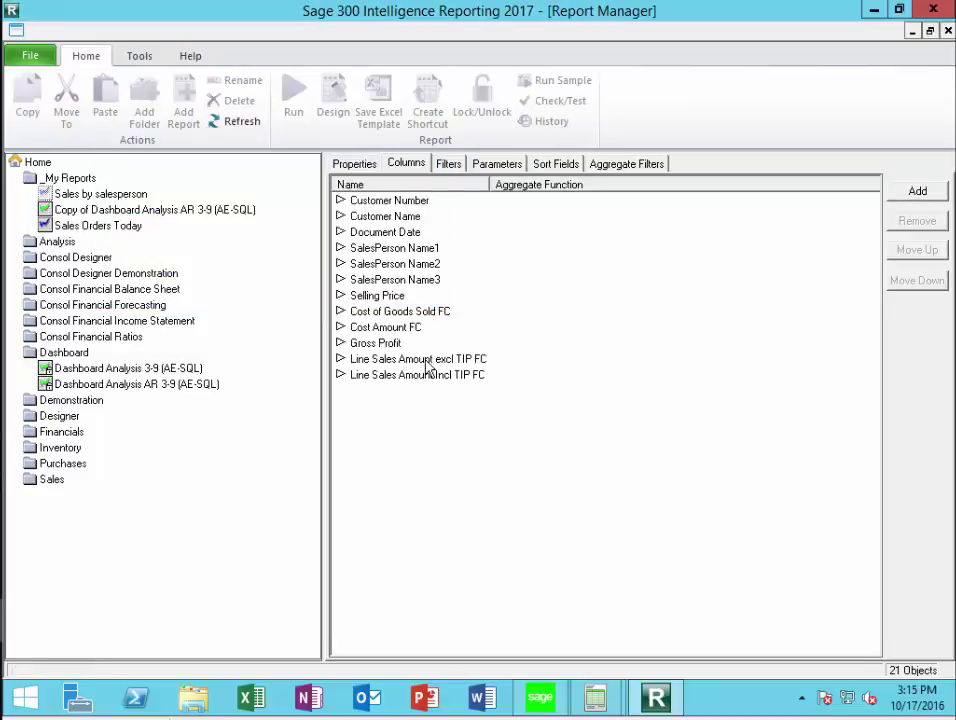
Move both line sales columns above Cost of Goods Sold FC, right after Selling Price
click(427, 362)
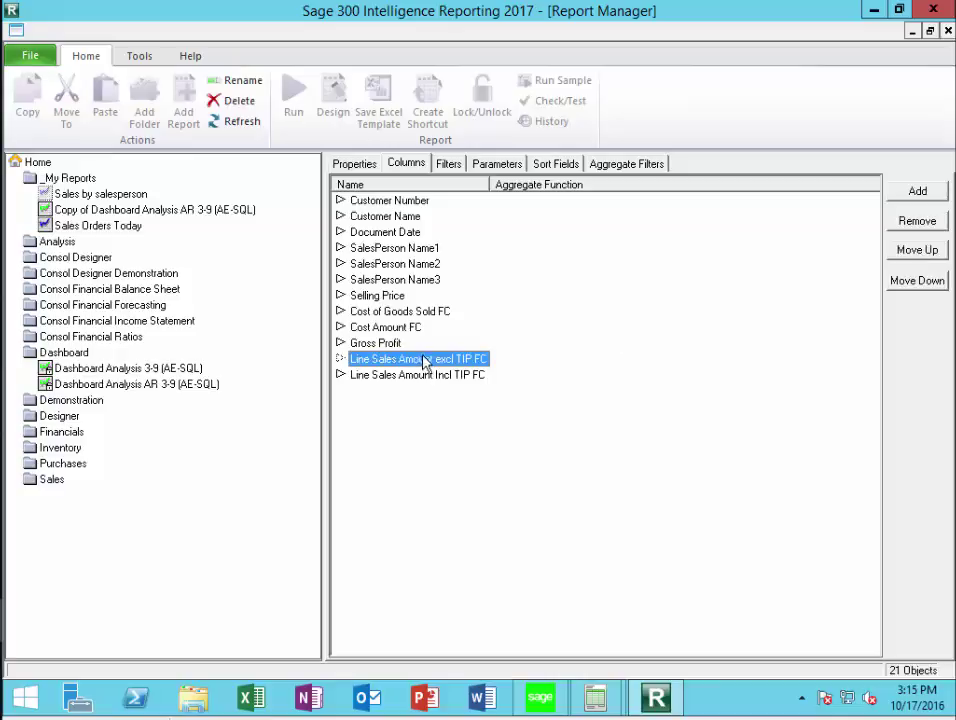
drag(424, 362, 410, 304)
drag(410, 376, 397, 328)
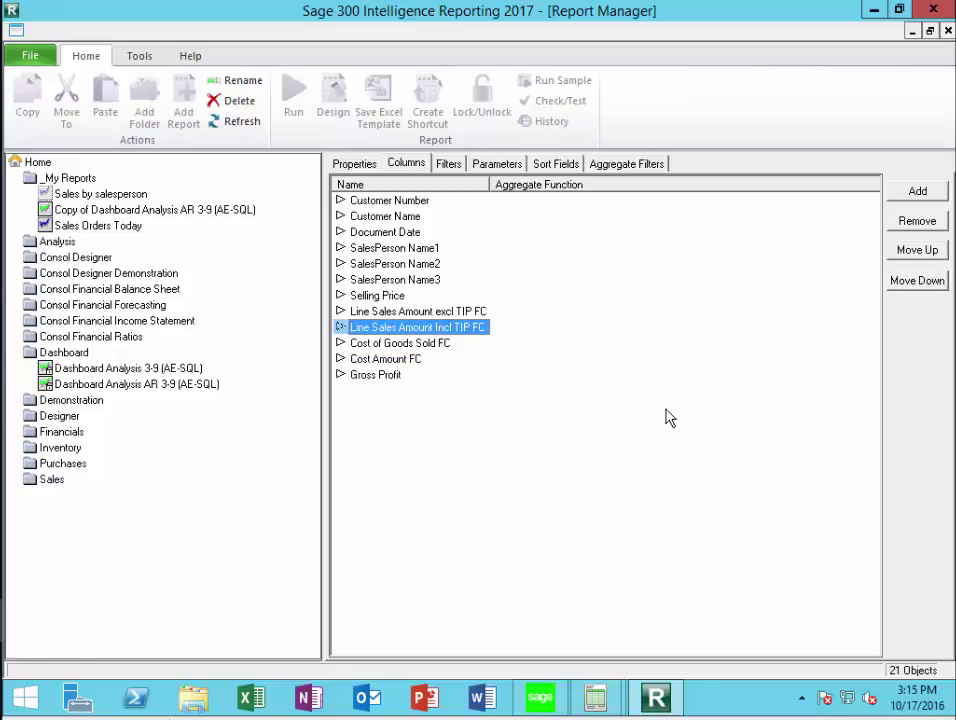
click(100, 194)
Run Sales by salesperson and set the starting document date to 01 October 2019
click(291, 102)
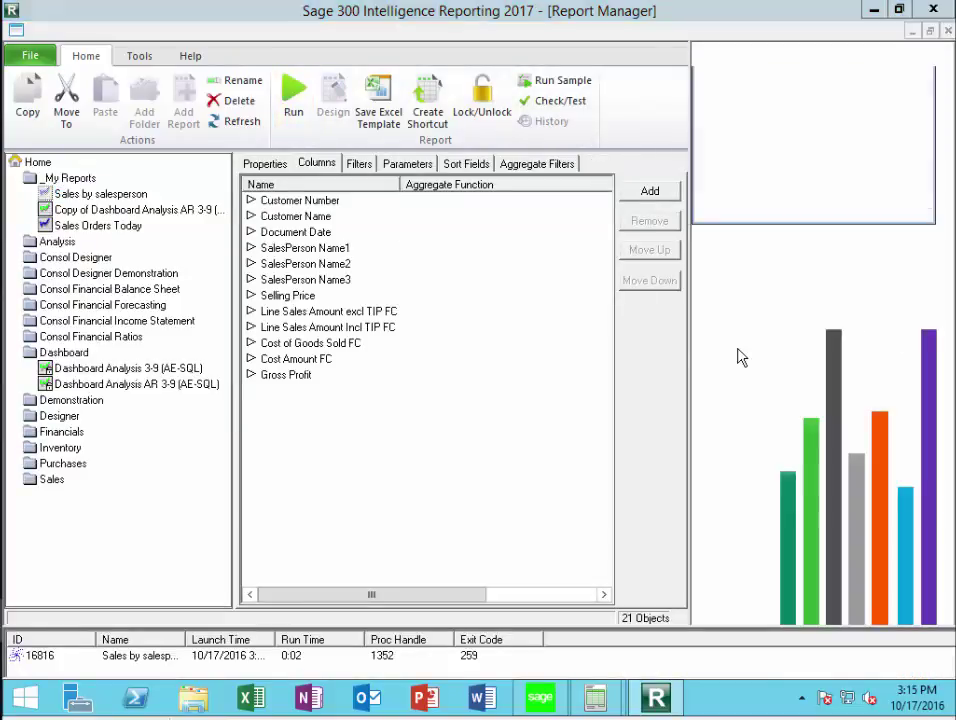
click(918, 112)
click(805, 75)
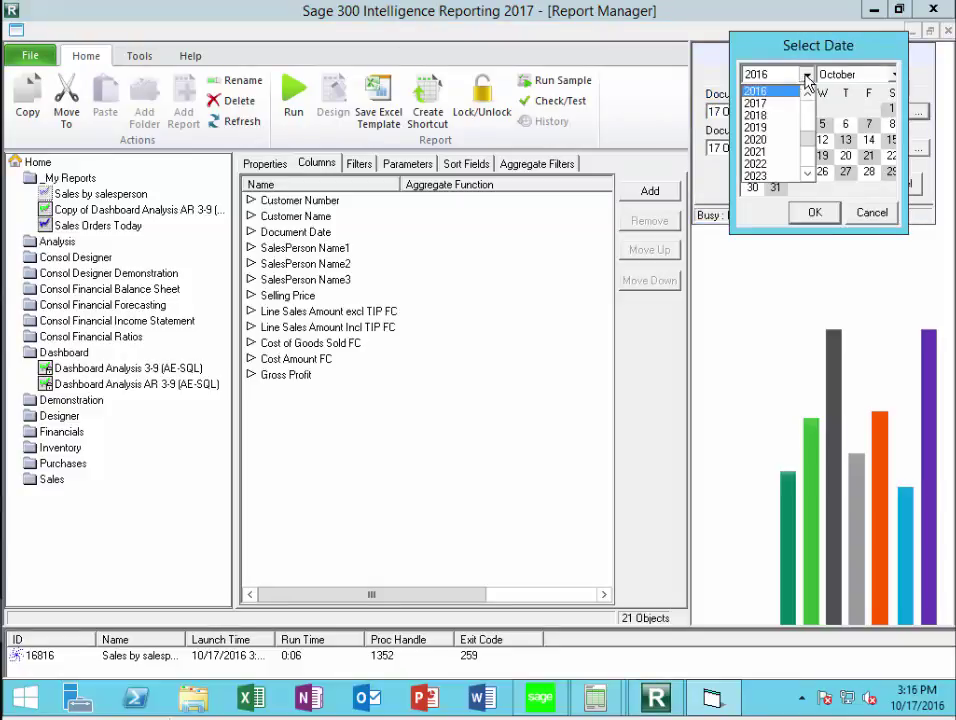
click(768, 127)
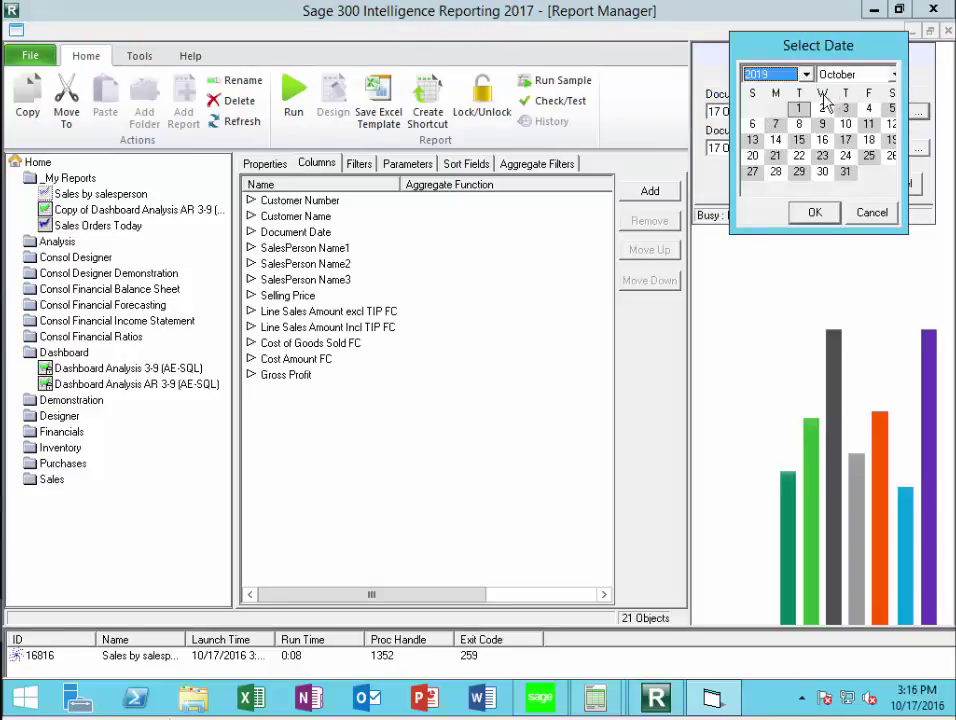
click(815, 213)
Set the ending document date to 31 October 2019 and submit the report to Excel
click(919, 148)
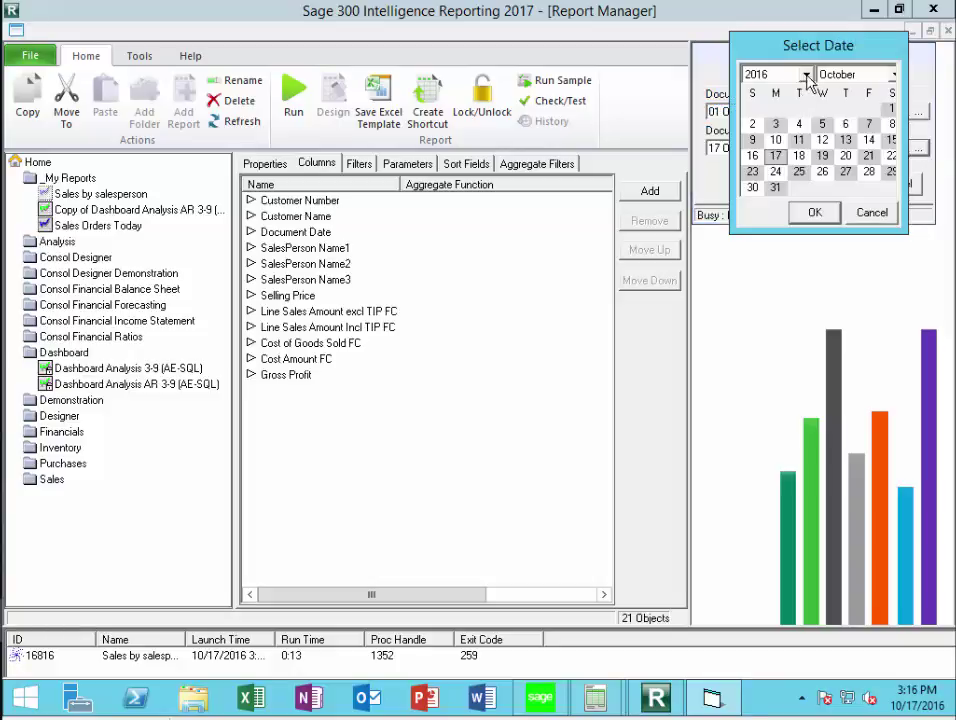
click(805, 75)
click(766, 128)
click(815, 214)
click(845, 194)
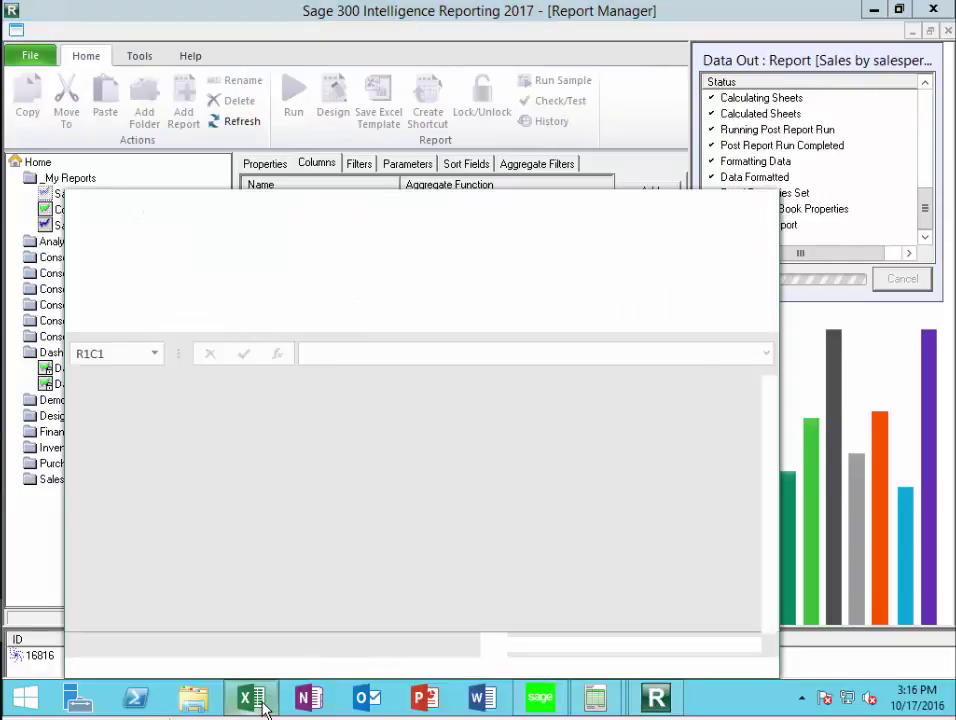
mouse_move(263, 704)
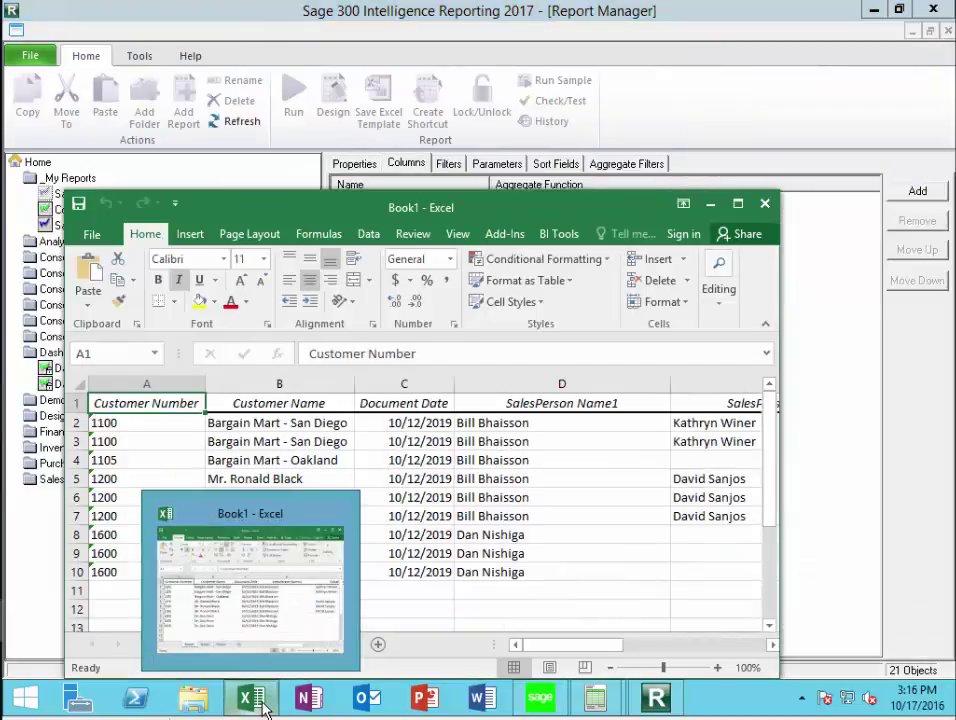
Bring the exported Book1 workbook up full screen and select the whole worksheet
click(256, 704)
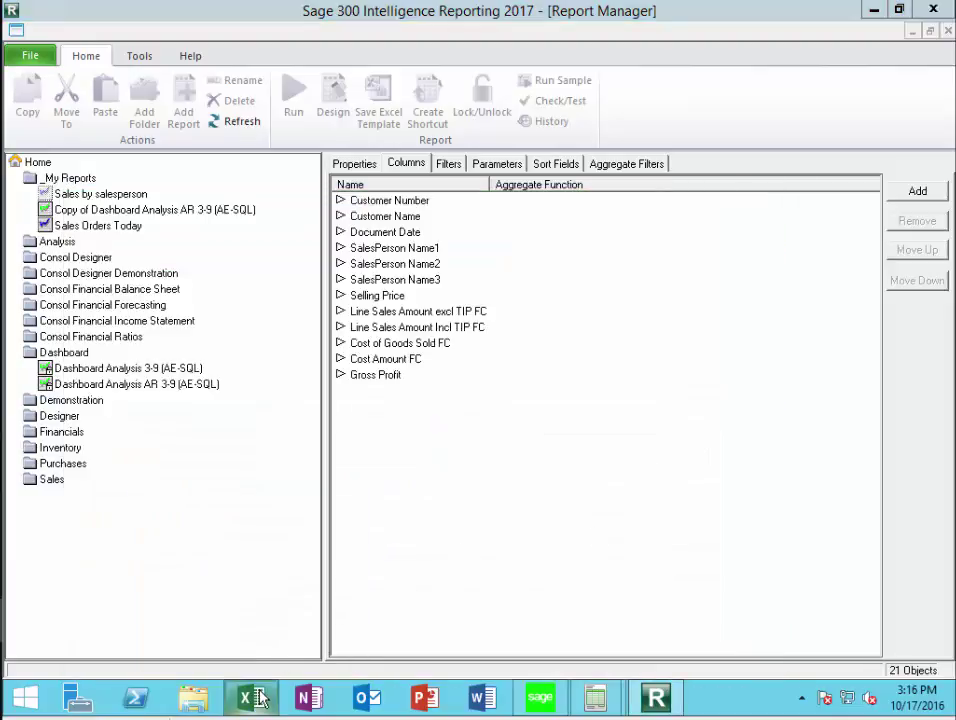
click(251, 697)
click(738, 205)
drag(698, 651, 608, 679)
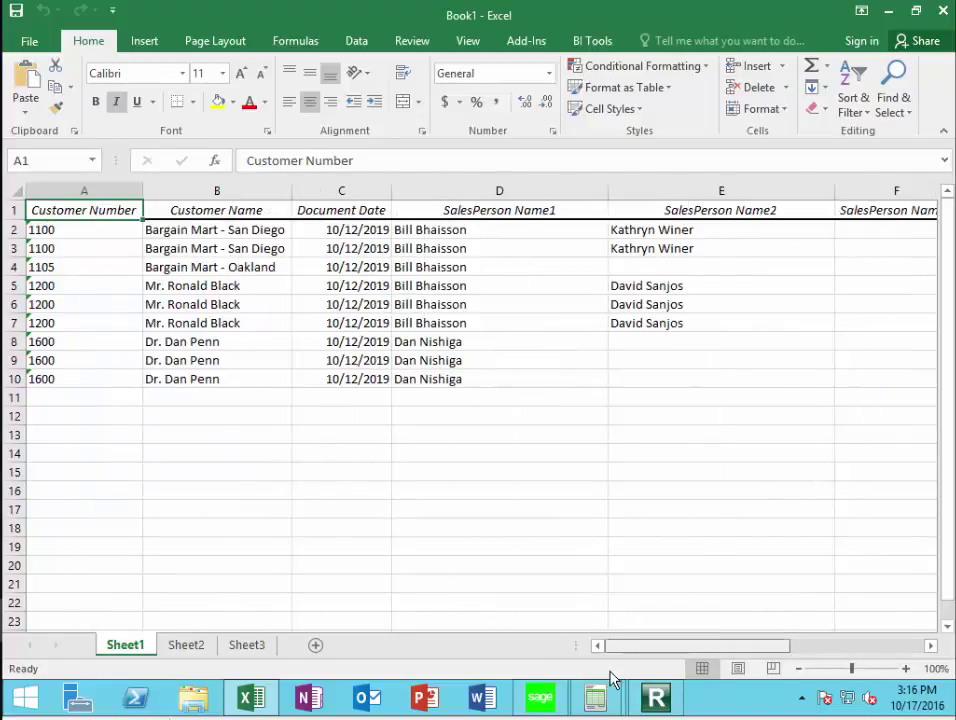
click(15, 190)
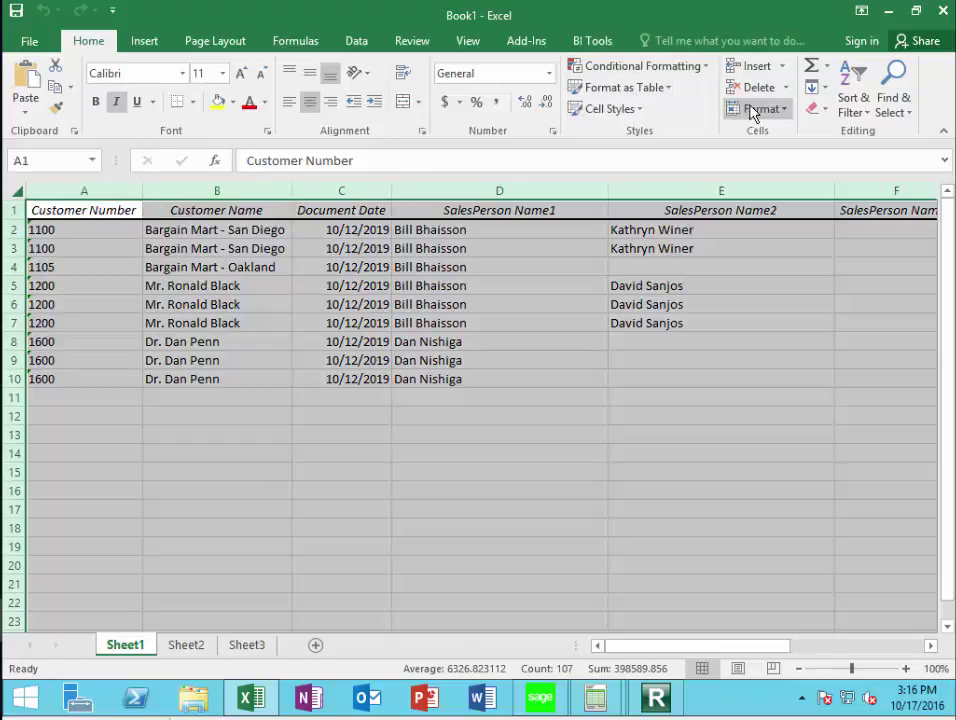
Sum-subtotal at each SalesPerson Name1 change: both line sales, both cost columns and Gross Profit
click(368, 42)
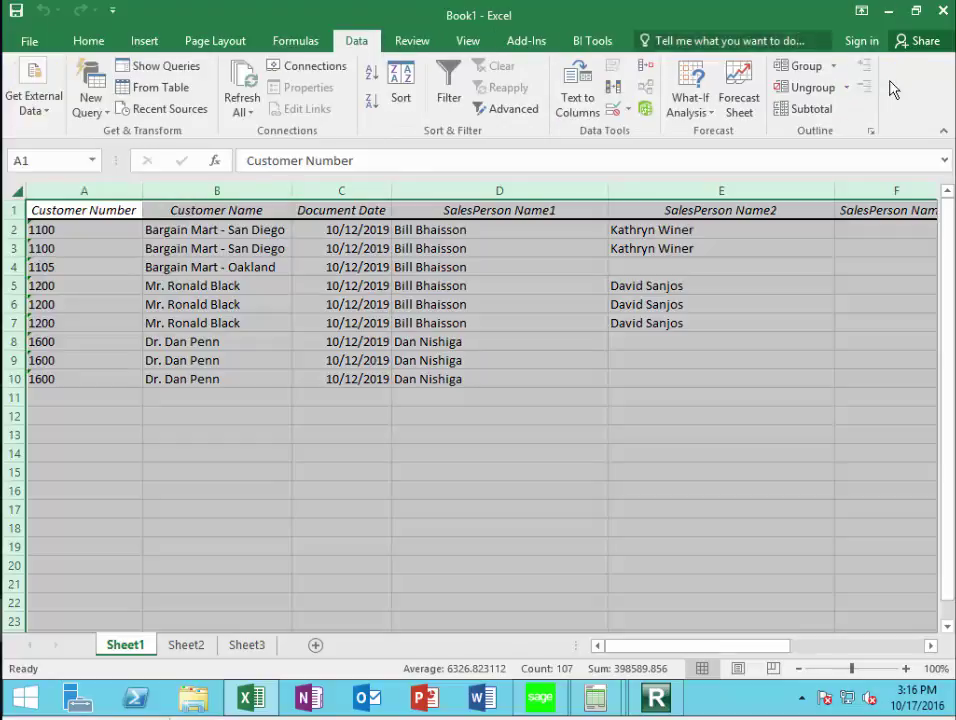
click(803, 112)
click(585, 233)
click(545, 286)
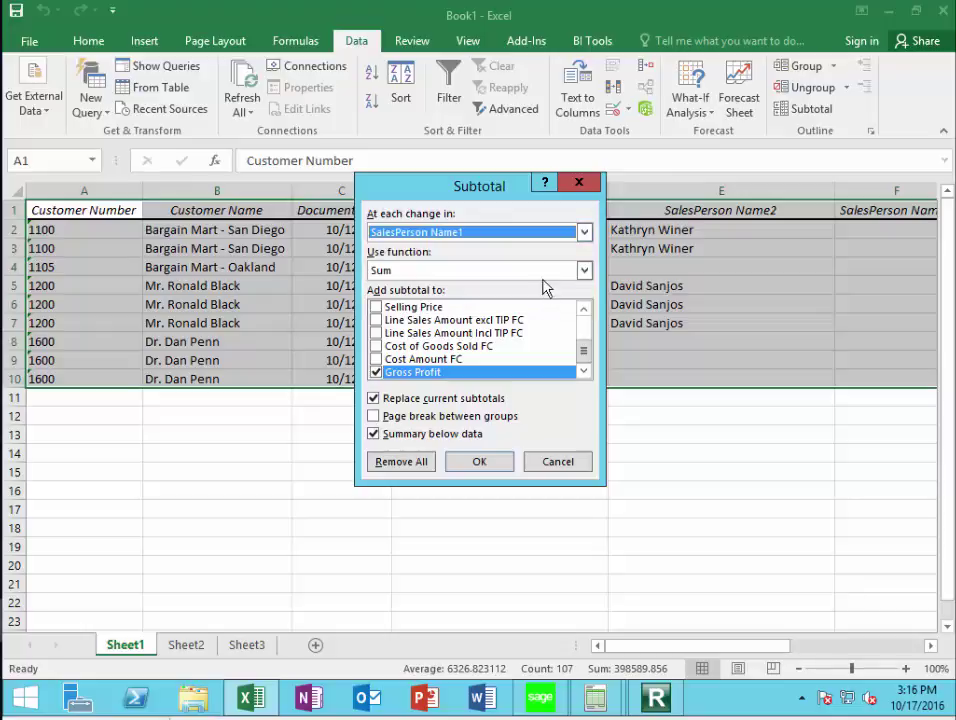
click(377, 359)
click(376, 346)
click(376, 333)
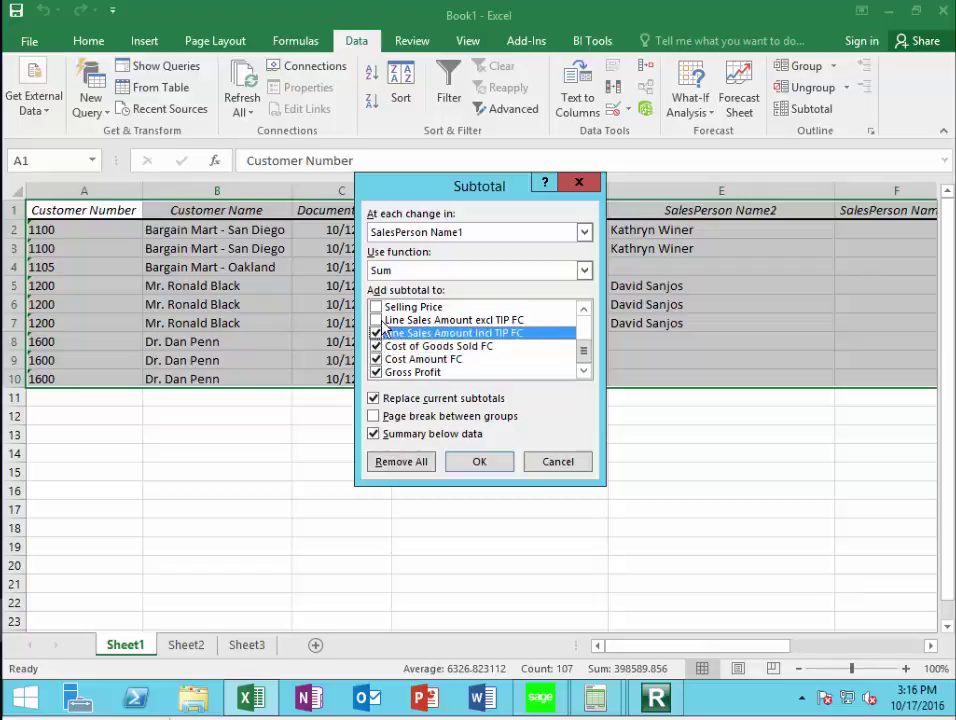
click(376, 321)
mouse_move(582, 352)
mouse_down()
mouse_move(582, 333)
mouse_move(583, 346)
mouse_up()
click(479, 461)
drag(696, 645, 896, 657)
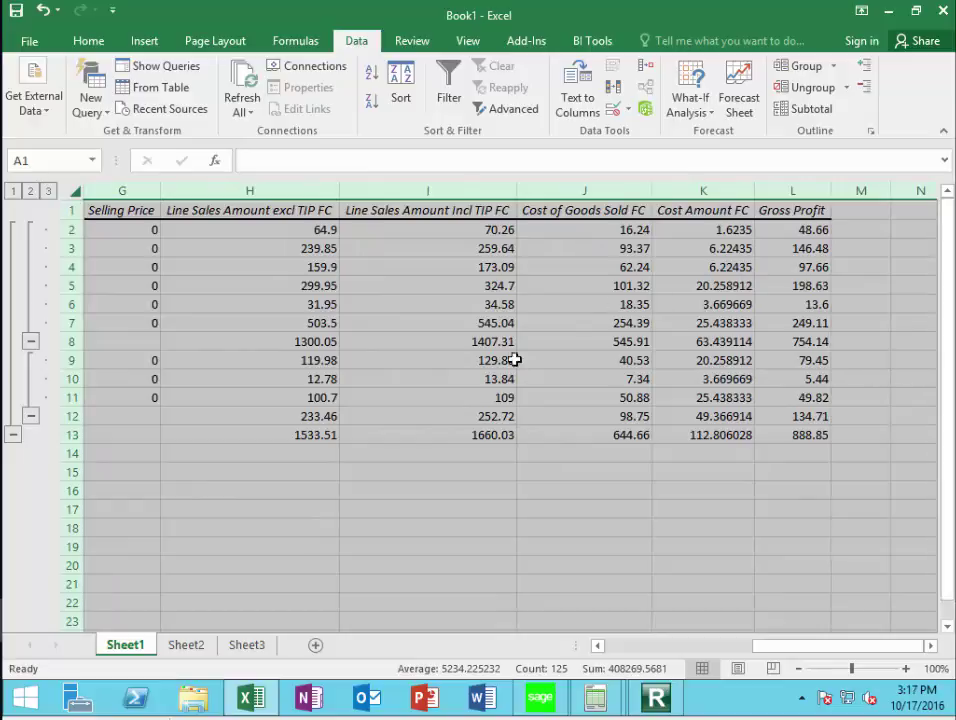
Check the salesperson Gross Profit subtotals of 754.14 and 134.71, totalling 888.85
click(650, 528)
key(Home)
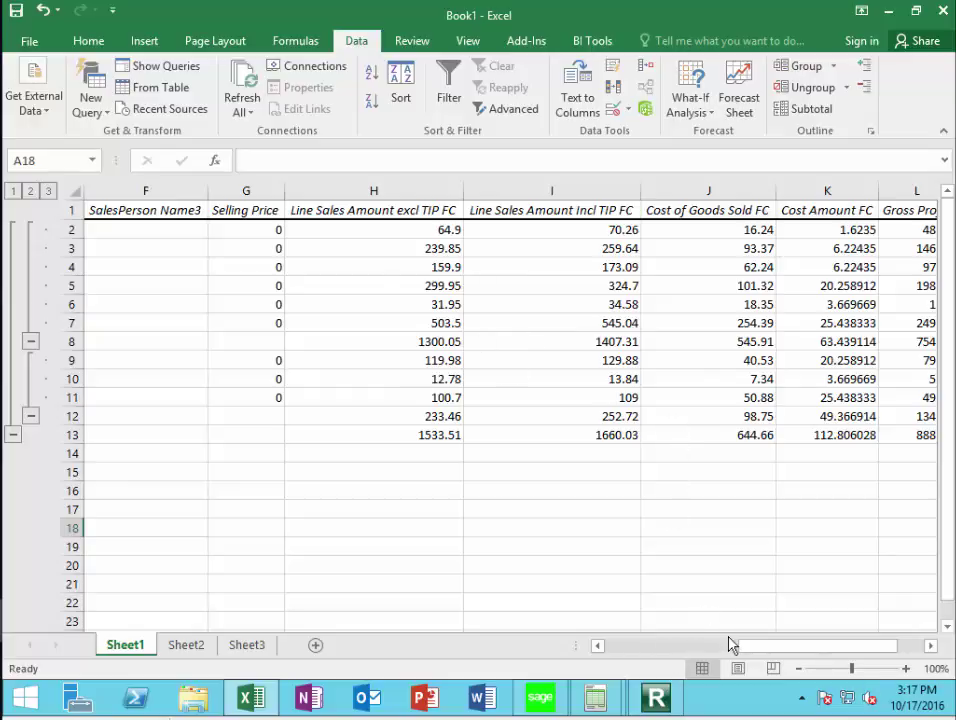
drag(777, 648, 866, 661)
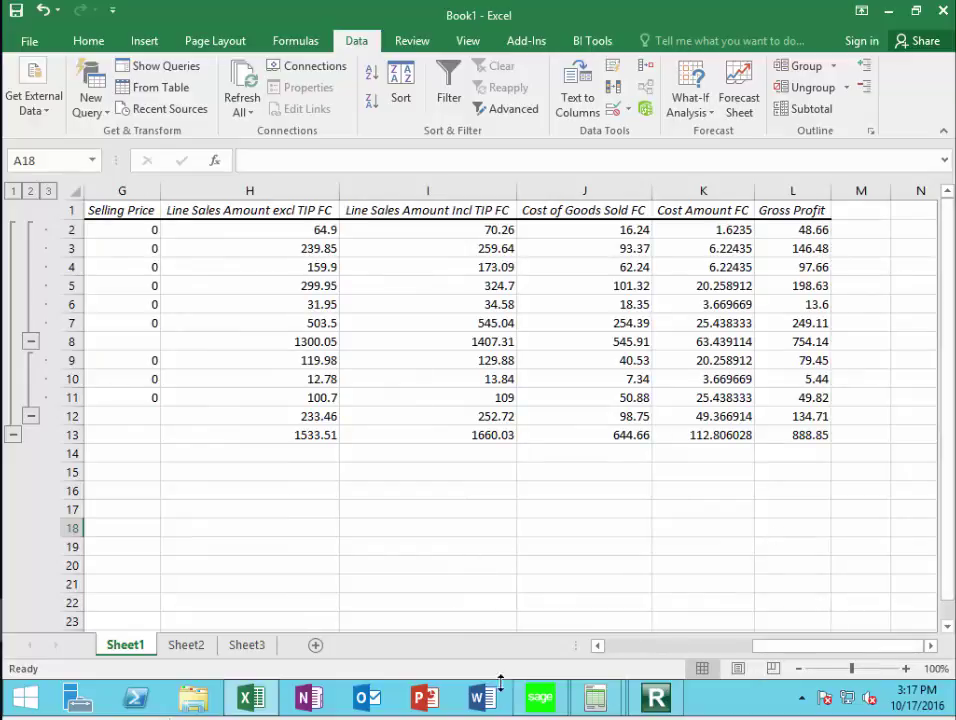
click(656, 700)
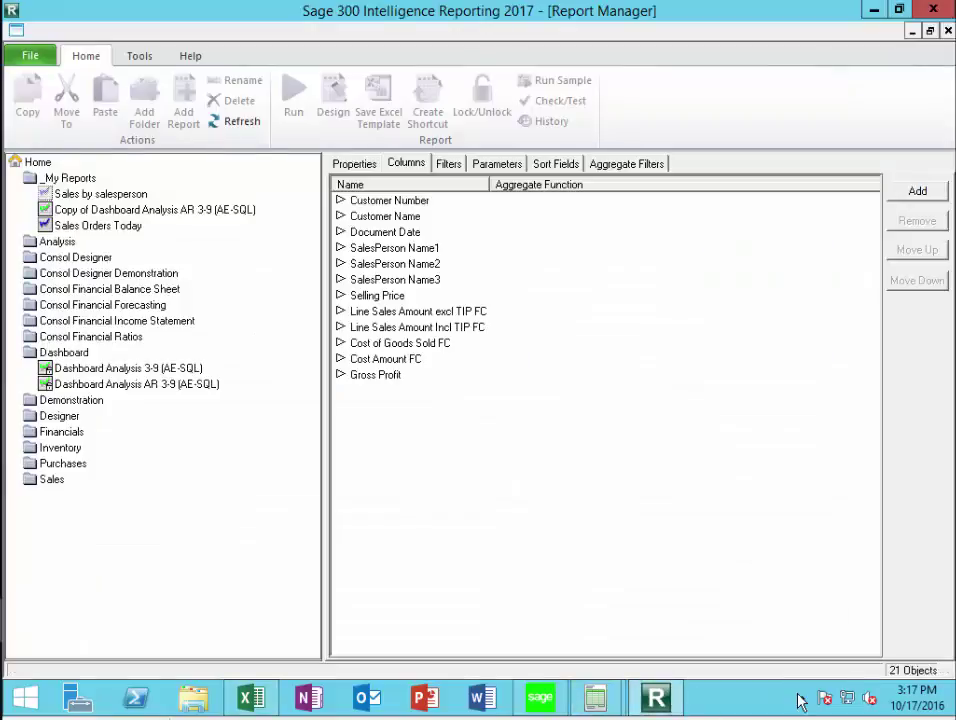